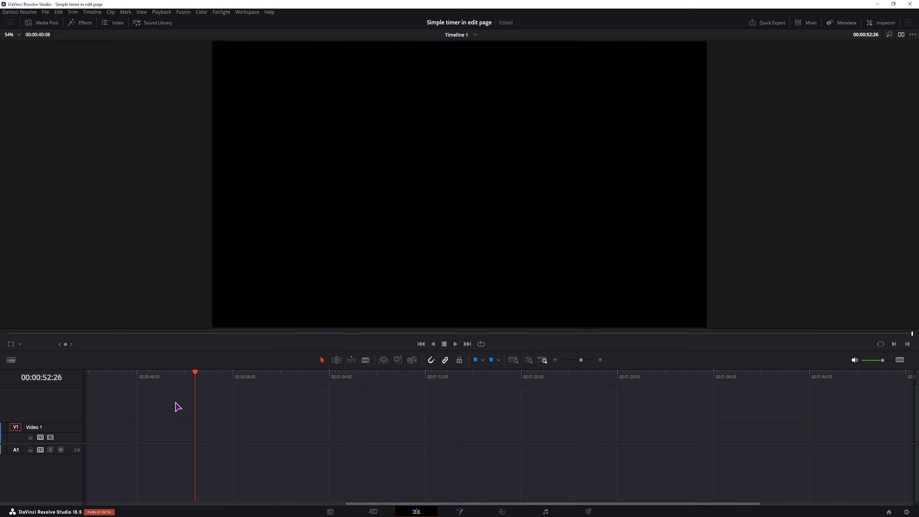
Step: Create a new Fusion composition clip in the media pool and place it on Video 1 at the playhead, extended to about 40 seconds
left_click(45, 22)
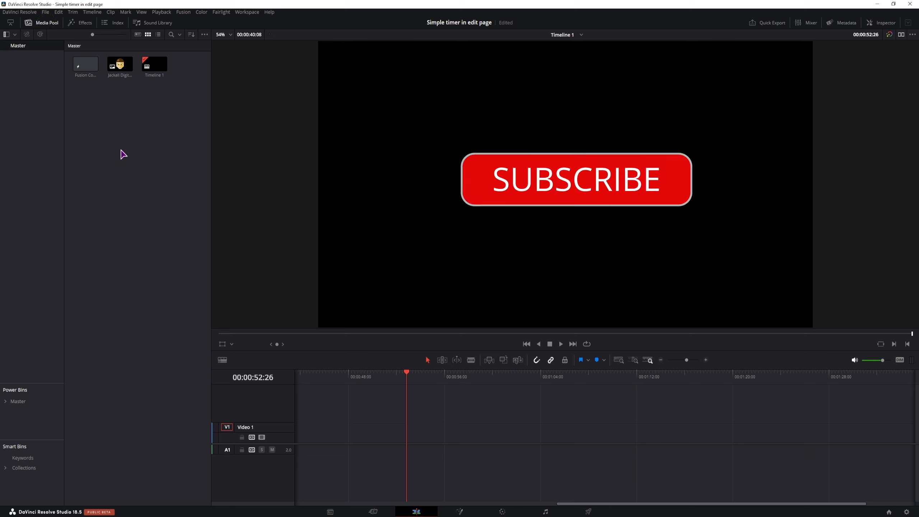
right_click(121, 152)
left_click(151, 183)
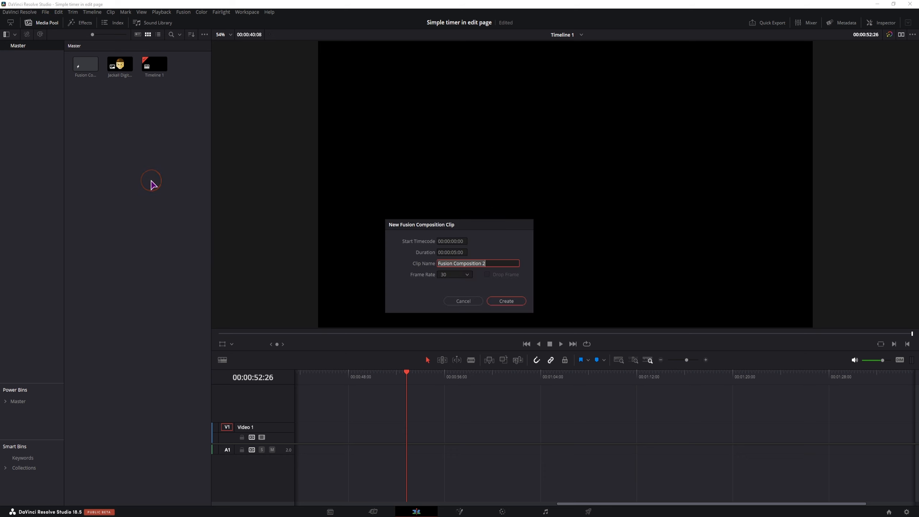
left_click(507, 300)
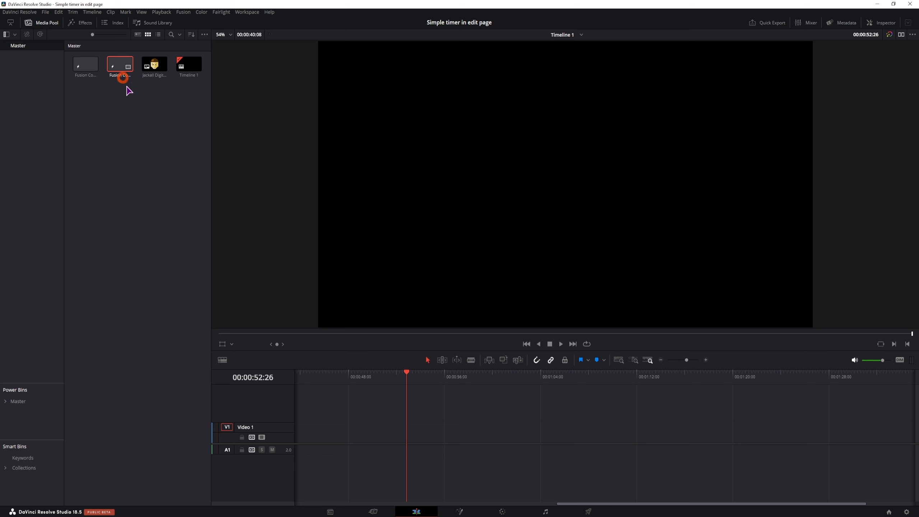
left_click_drag(120, 66, 882, 421)
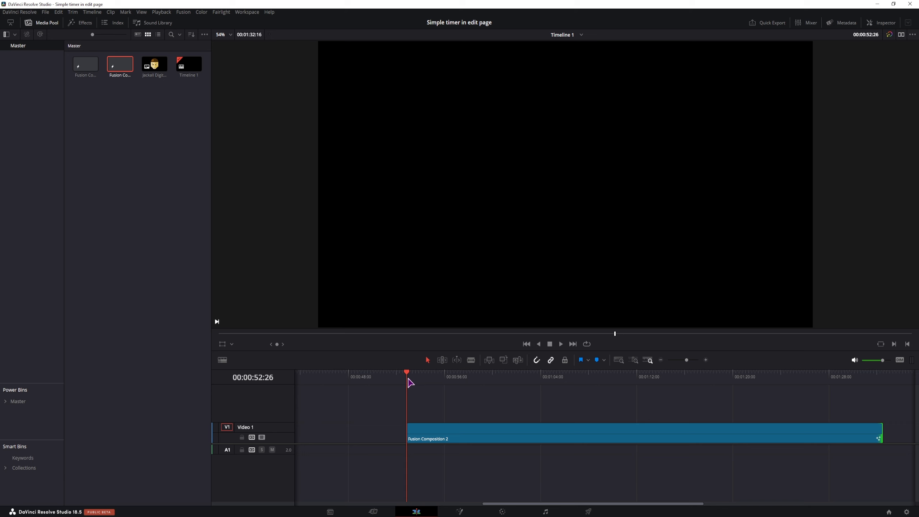
Step: Open the new composition on the Fusion page and connect a new Text+ node to MediaOut1
left_click(439, 437)
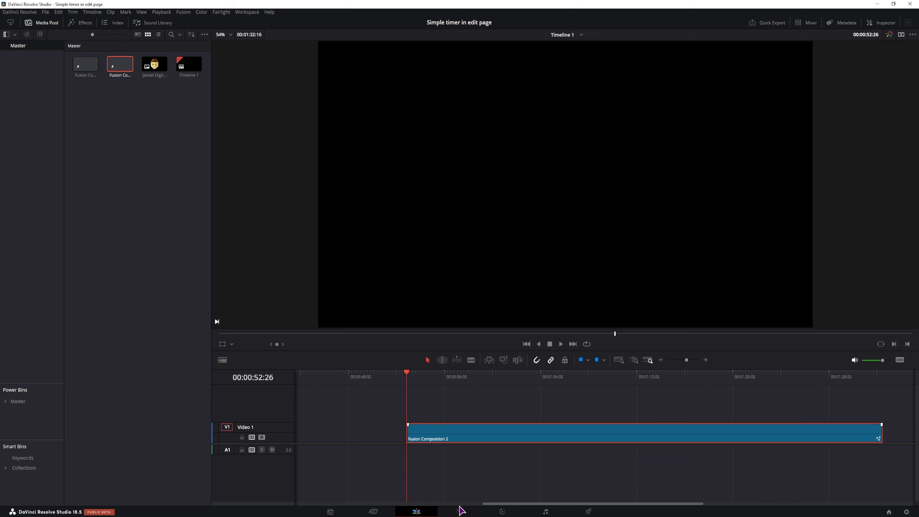
left_click(460, 511)
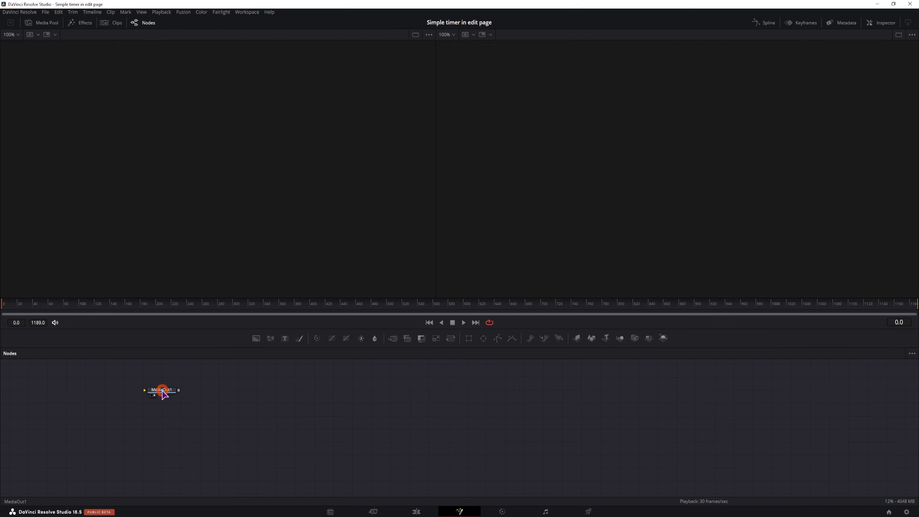
left_click_drag(161, 398, 395, 453)
left_click(297, 403)
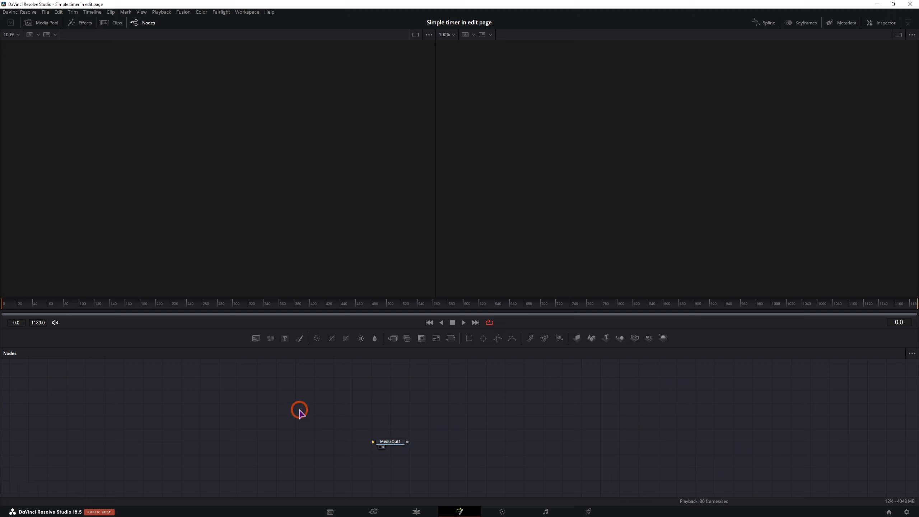
left_click_drag(285, 339, 373, 442)
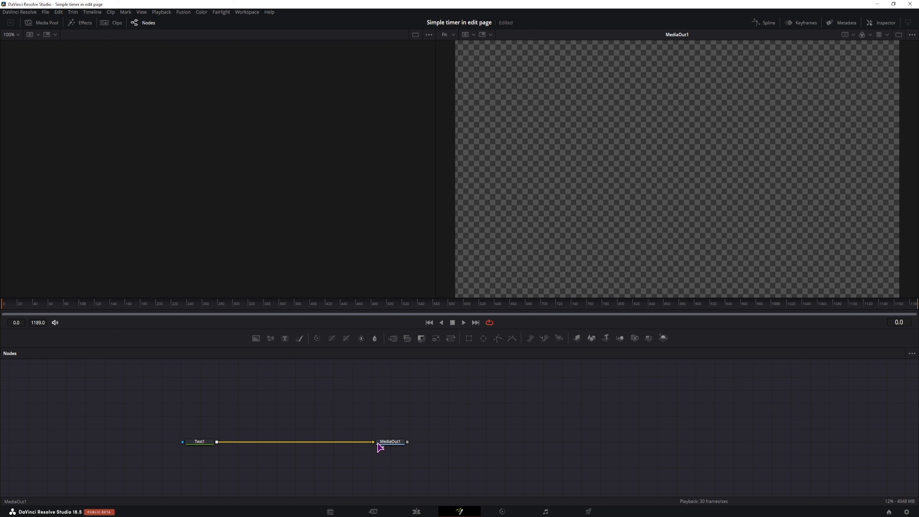
Step: Show the Text1 node's properties, fit the node graph to view, and enter the heading "CAST" as its text
left_click(885, 24)
key("ctrl+f")
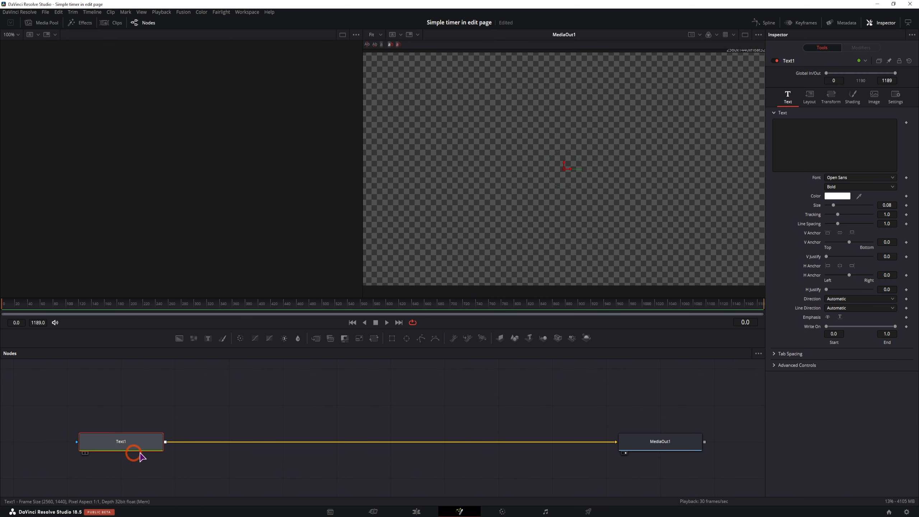
left_click(129, 454)
left_click(817, 136)
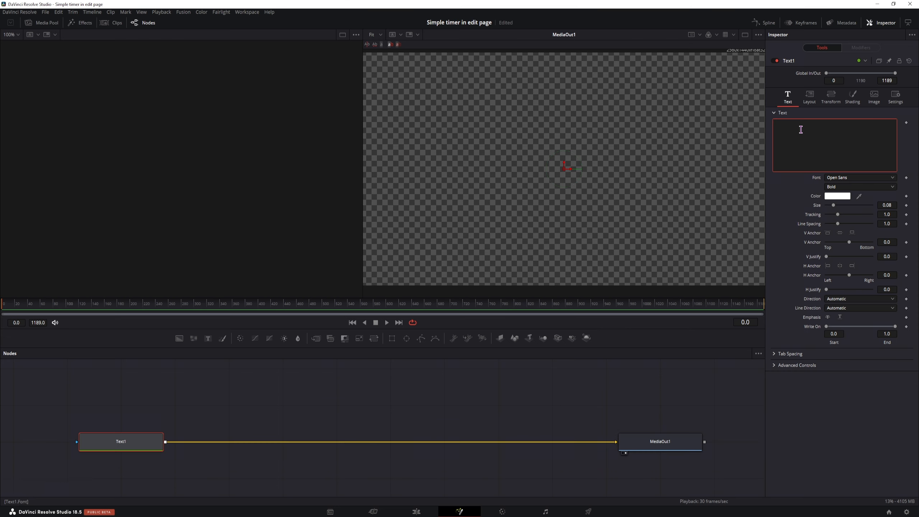
type("CAS")
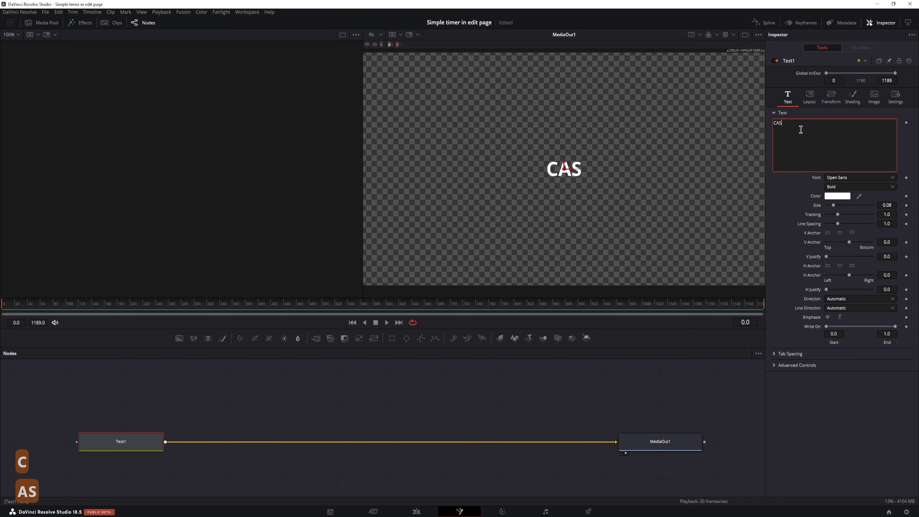
type("T")
Step: Set the text size to 0.05 and the font to Avignon Pro in the Medium style
left_click(892, 240)
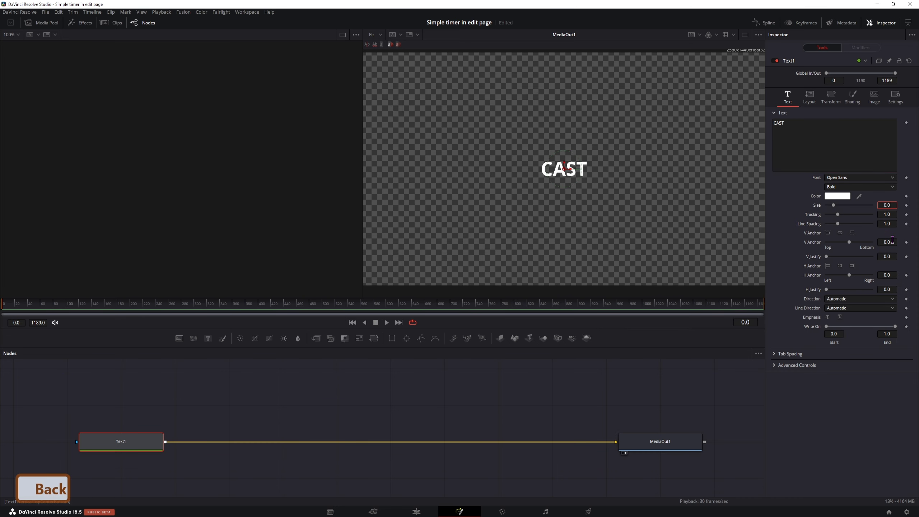
left_click(854, 178)
left_click_drag(896, 269, 852, 182)
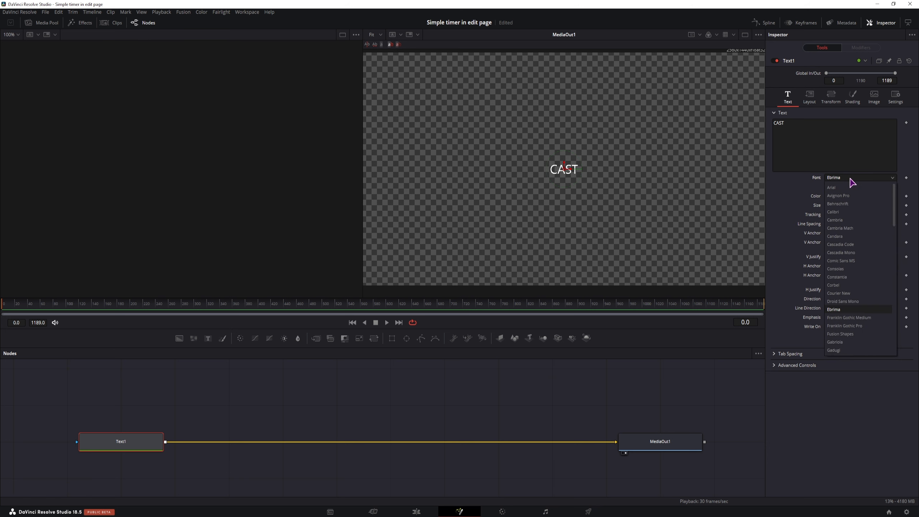
left_click(852, 196)
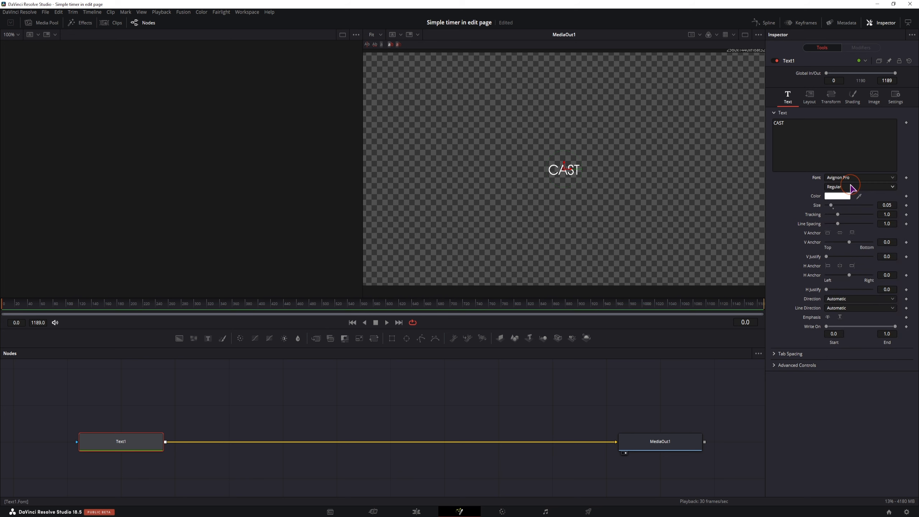
left_click(844, 188)
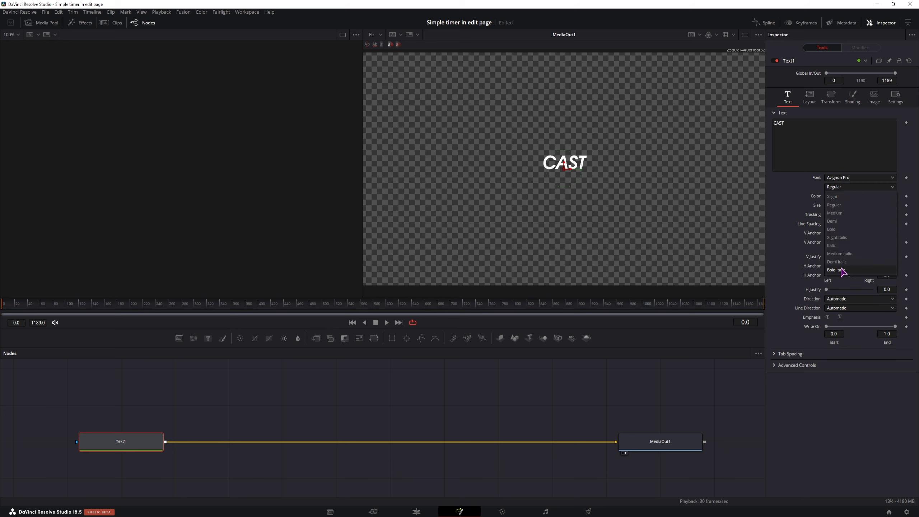
left_click(843, 212)
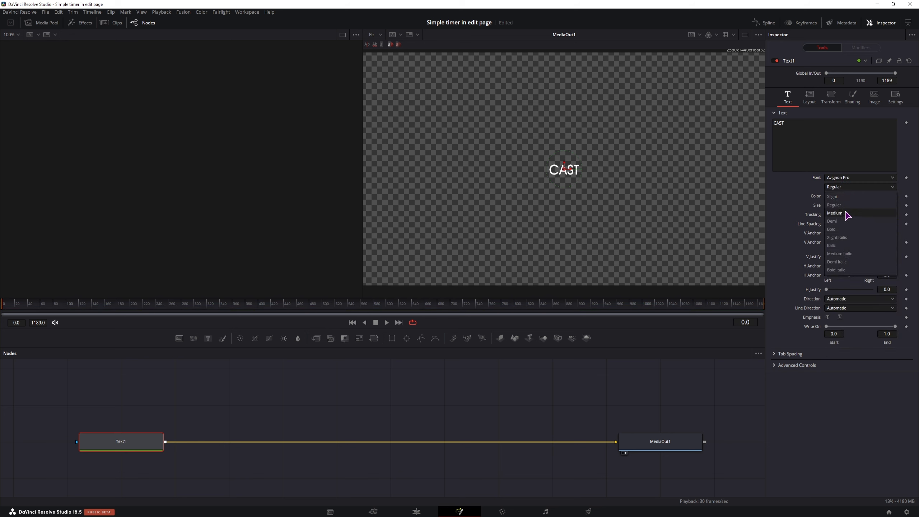
Step: Below CAST, add a tab-indented credit line with the character's first name and the actor's full name separated by a tab
key("Return")
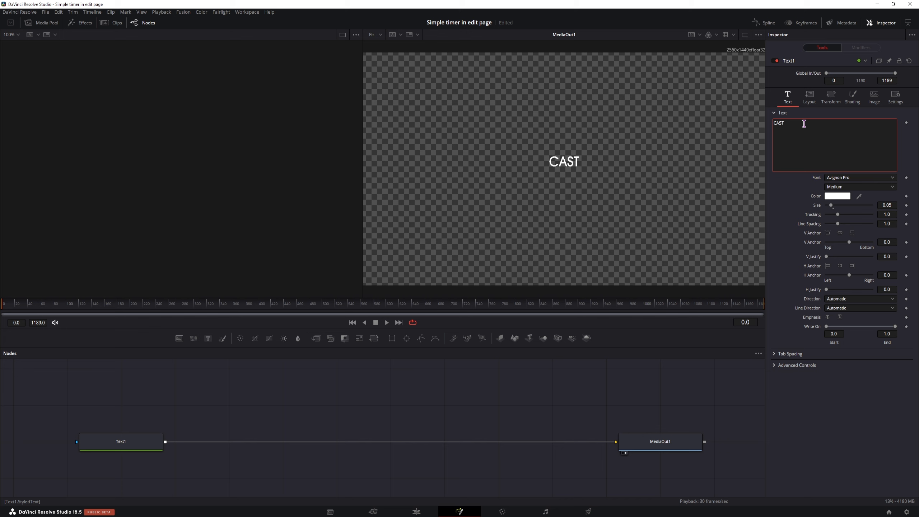
type("Steve")
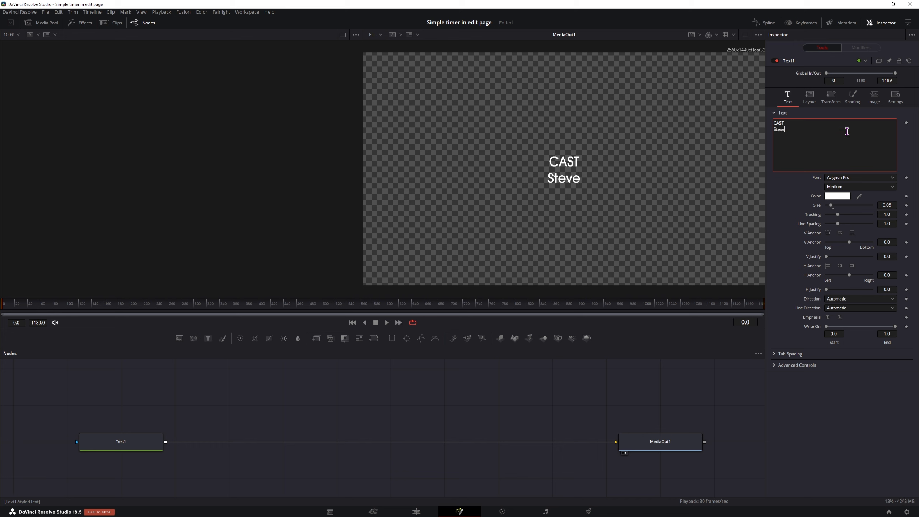
key("Tab")
type("Olivier Stone")
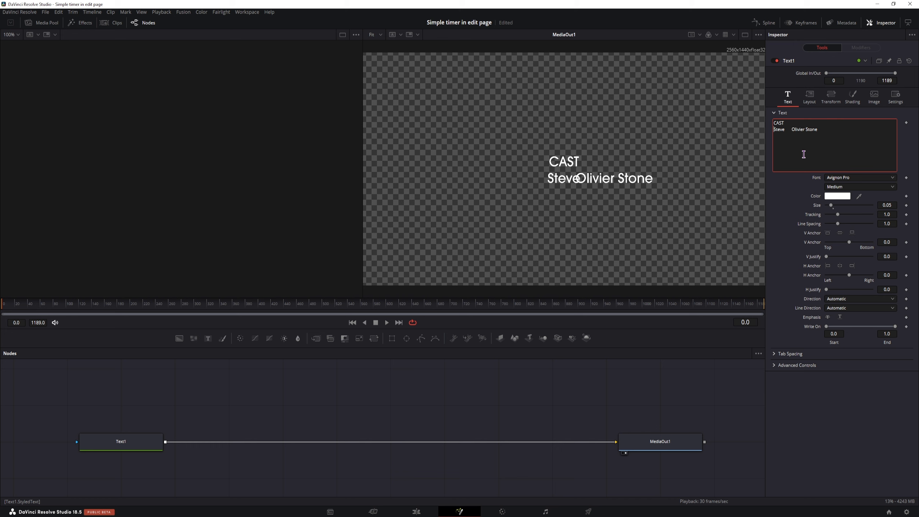
key("Tab")
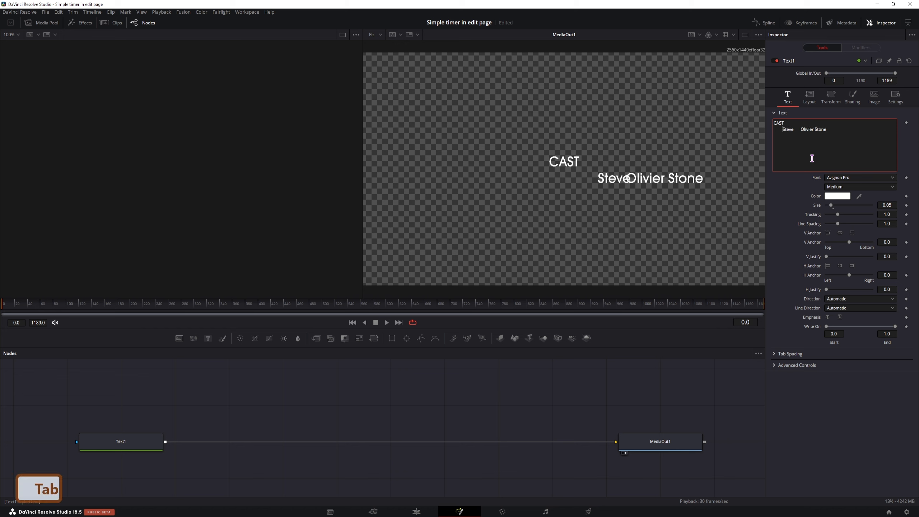
Step: Copy the credit line and paste it four times below, each copy on its own line
left_click_drag(835, 130, 782, 131)
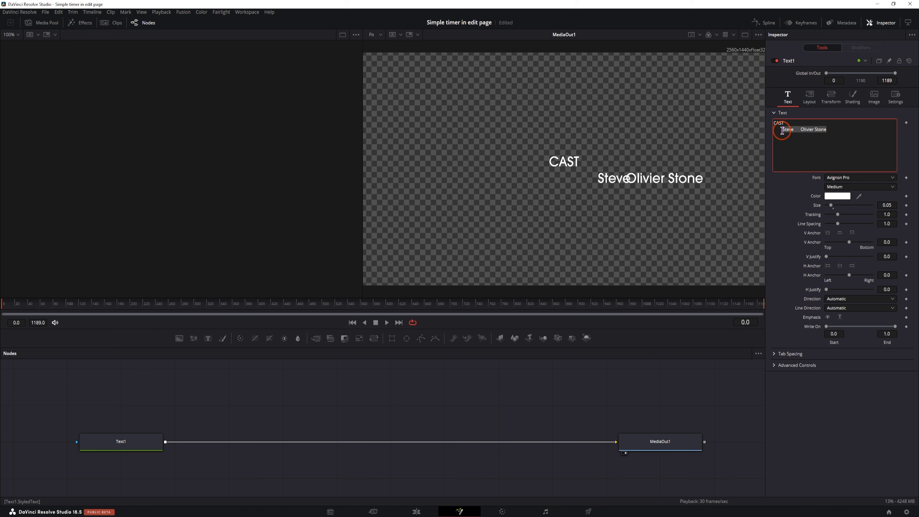
key("ctrl+c")
left_click(837, 131)
key("Return")
key("ctrl+v")
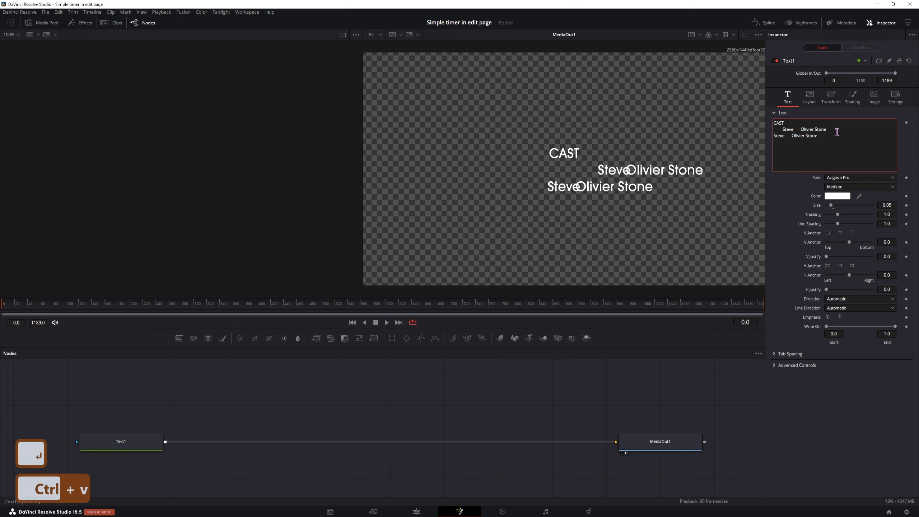
key("ctrl+v")
key("Return")
key("ctrl+v")
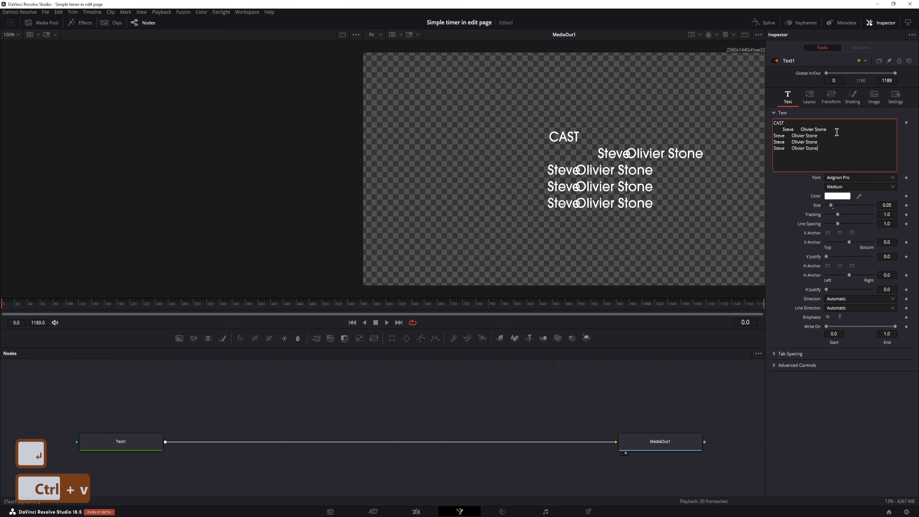
key("Return")
key("ctrl+v")
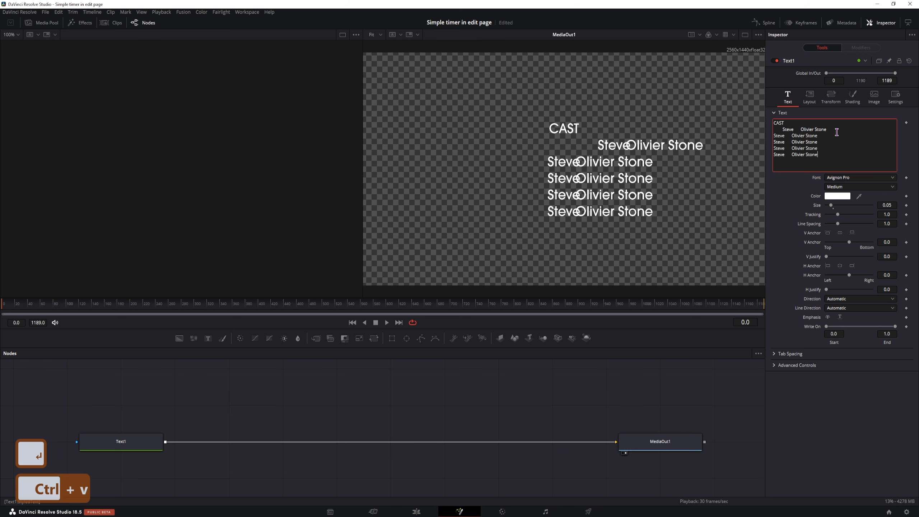
Step: Indent each of the four pasted credit lines with a leading tab and save the project
left_click(775, 135)
key("Tab")
left_click(774, 141)
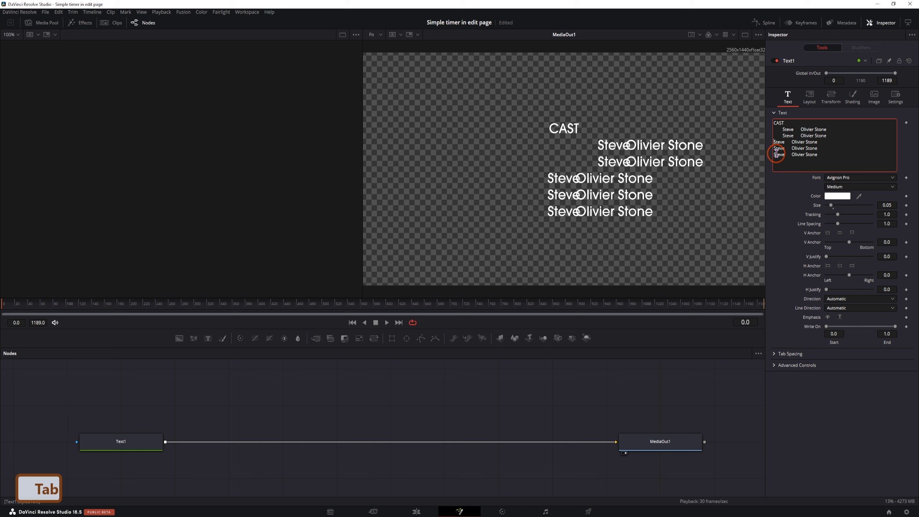
key("Tab")
left_click(774, 149)
key("Tab")
left_click(774, 155)
key("Tab")
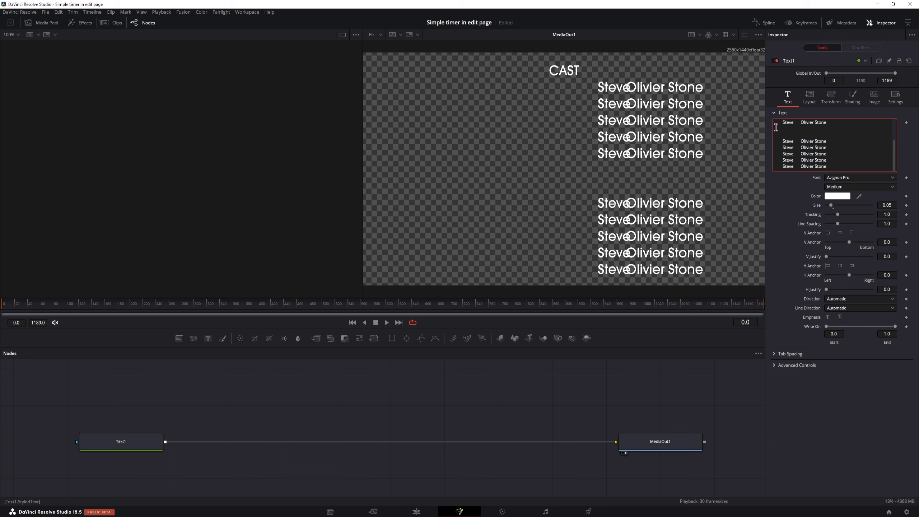
key("ctrl+s")
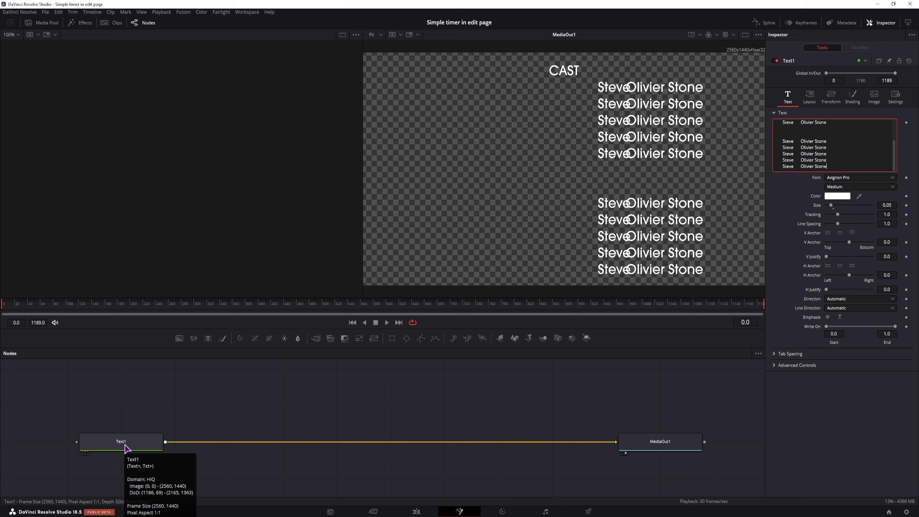
Step: Select the Text1 node, highlight the tab between the two names in a credit line, and switch to a single viewer
left_click(125, 447)
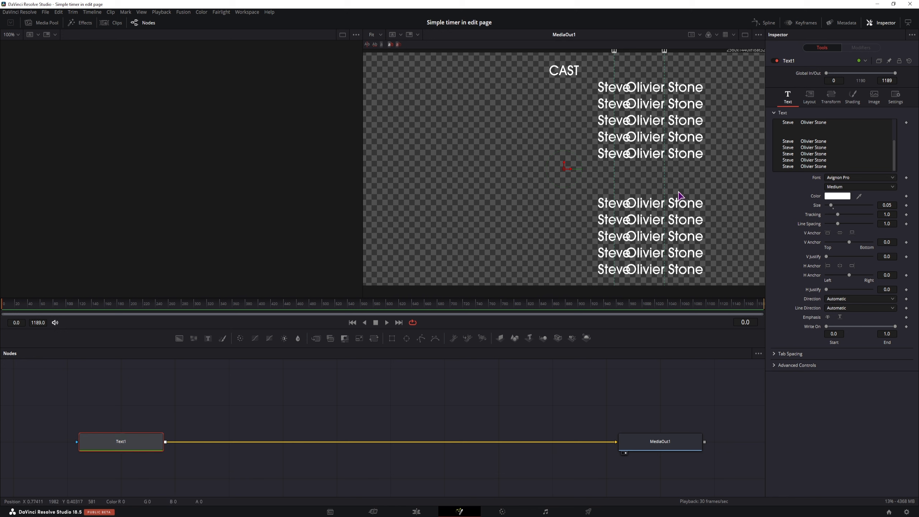
left_click(781, 141)
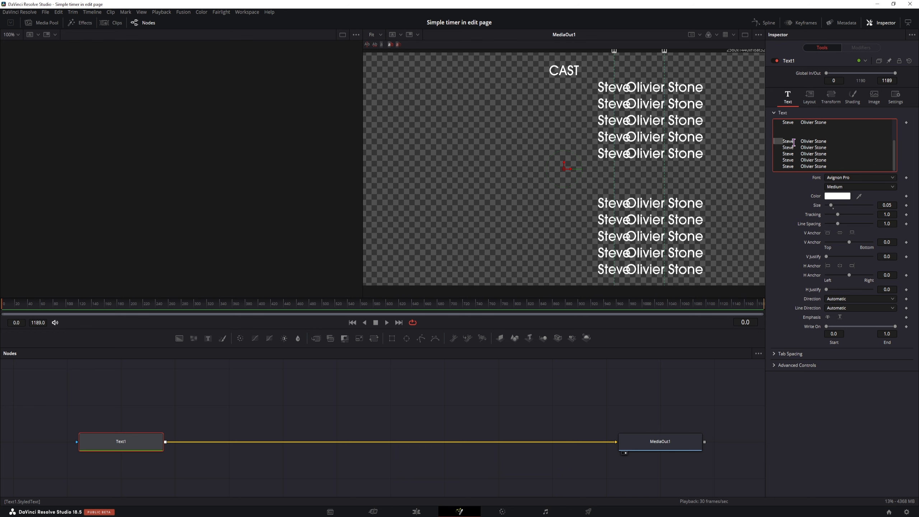
left_click_drag(794, 142, 800, 142)
left_click(744, 35)
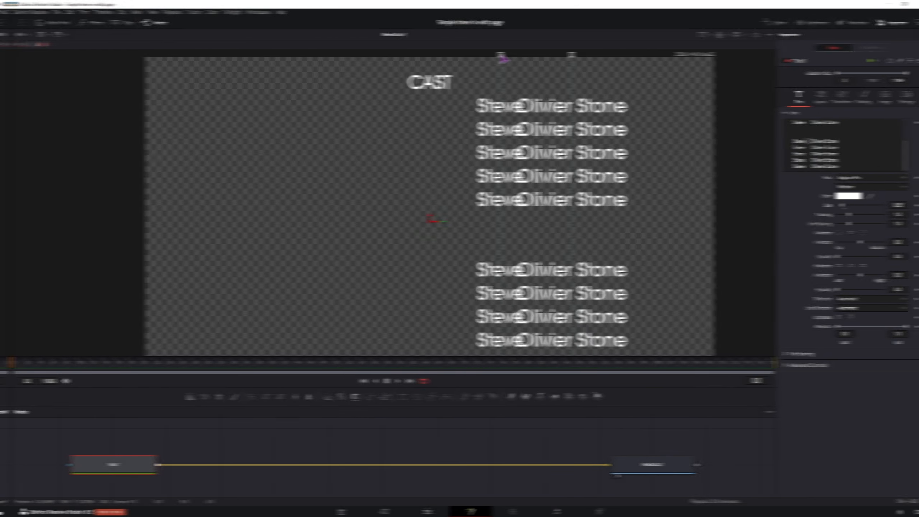
Step: Right-align the text's first tab stop and move it to about 0.30 of the frame width, and left-align the second tab stop
left_click(490, 55)
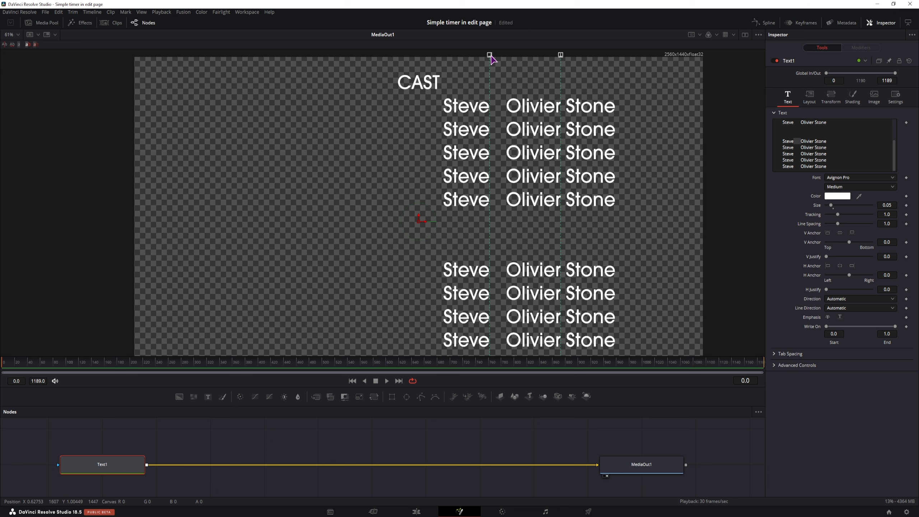
left_click(489, 55)
left_click(490, 55)
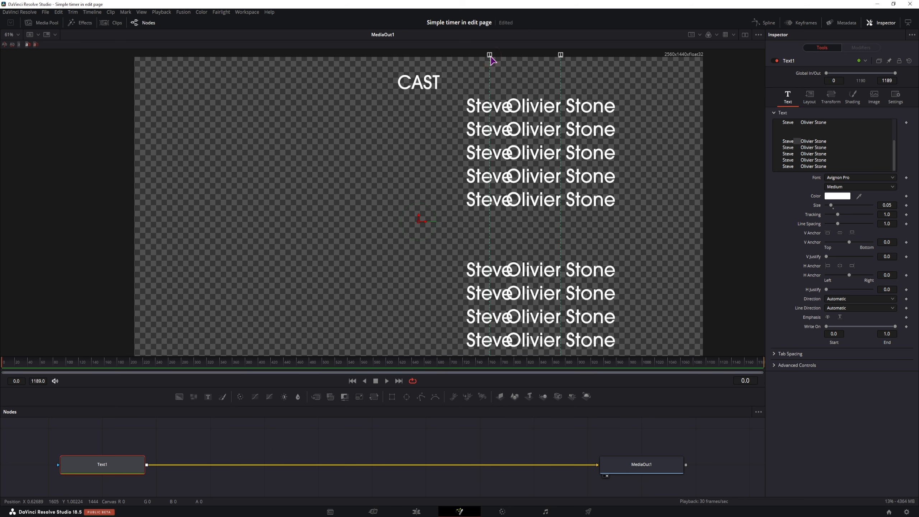
left_click(490, 55)
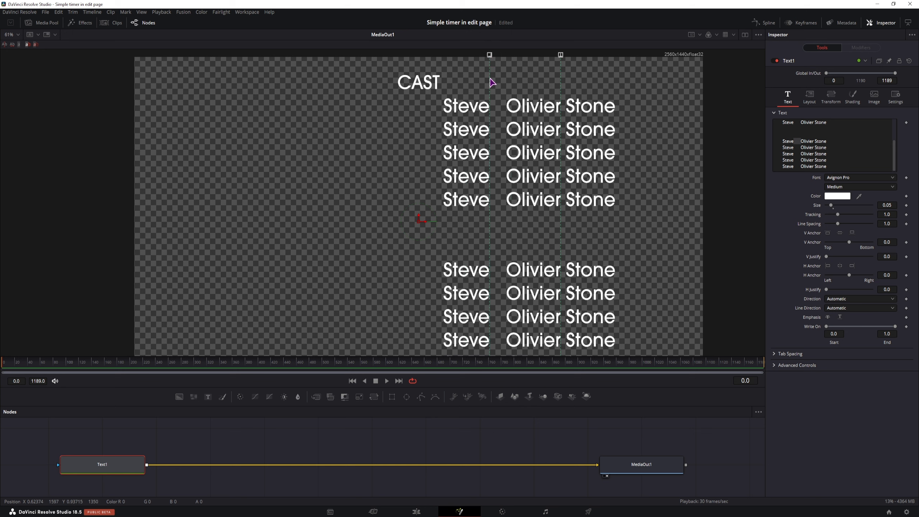
left_click_drag(490, 79, 308, 97)
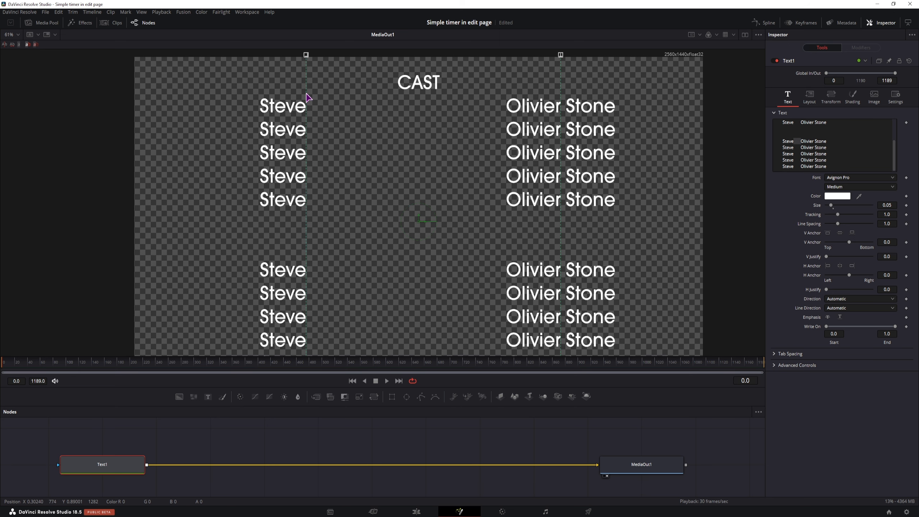
left_click(561, 58)
left_click(560, 57)
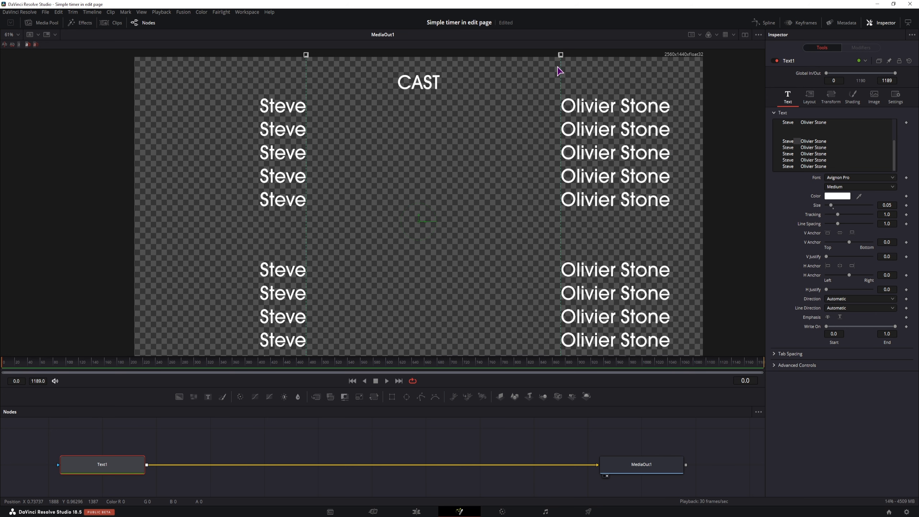
Step: Move the second tab stop to about 0.66 of the frame width, and add "i" to the second credit line's first name and "s" to its surname
left_click_drag(563, 82, 510, 88)
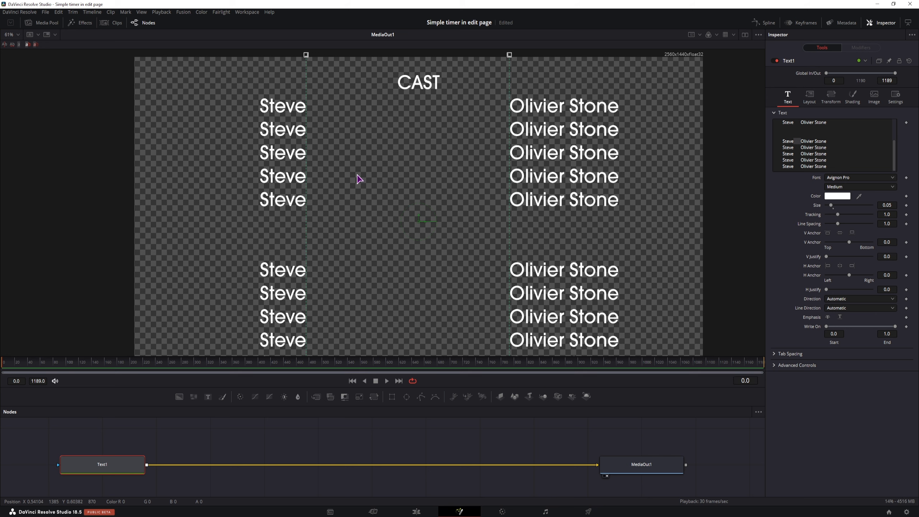
double_click(798, 145)
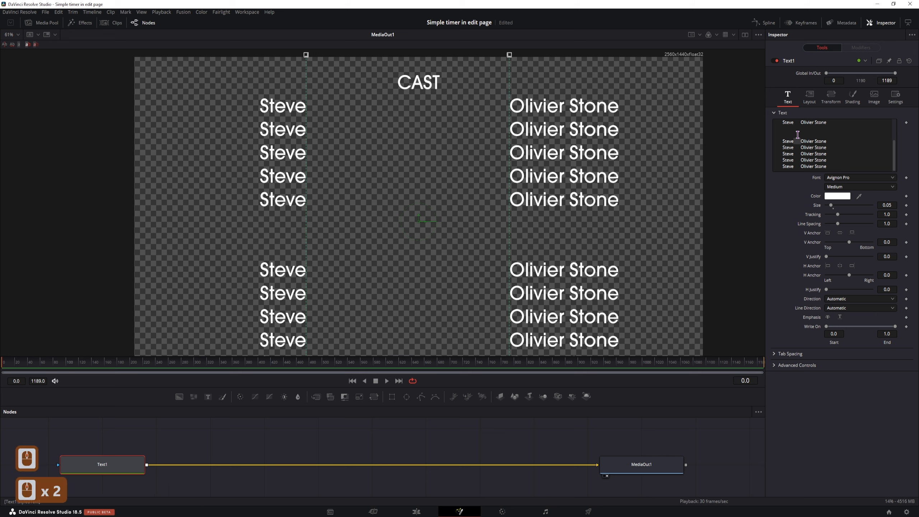
key("Left")
type("i")
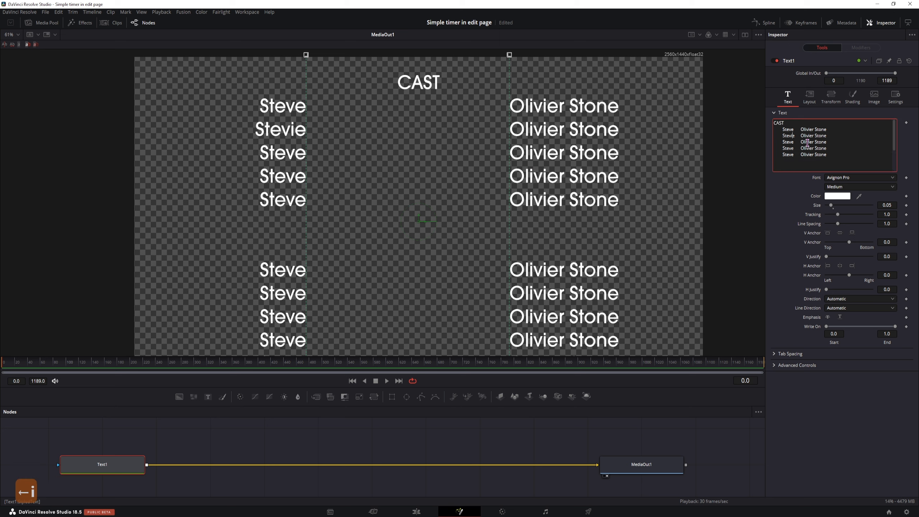
key("End")
type("s")
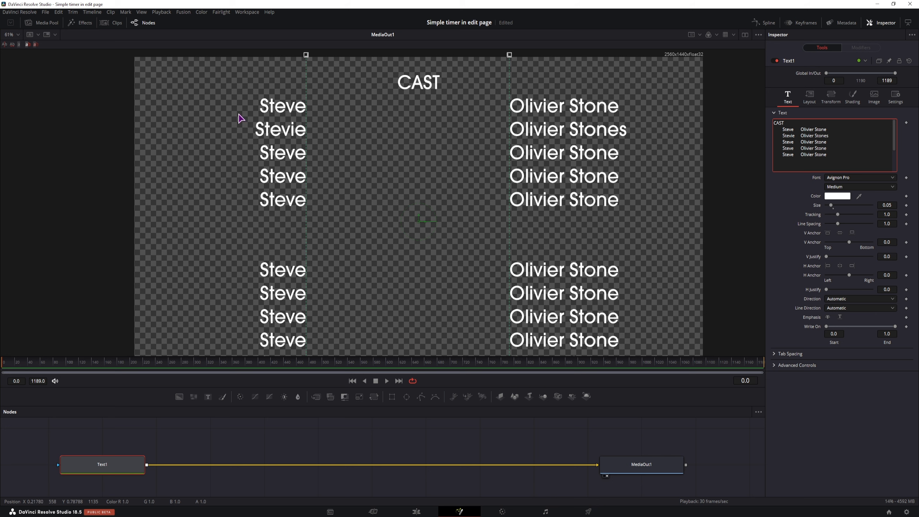
Step: Lengthen the third credit line's names with "sd" and "sdasd", and append "sdsd" to the fourth line's surname
key("Down")
type("sd")
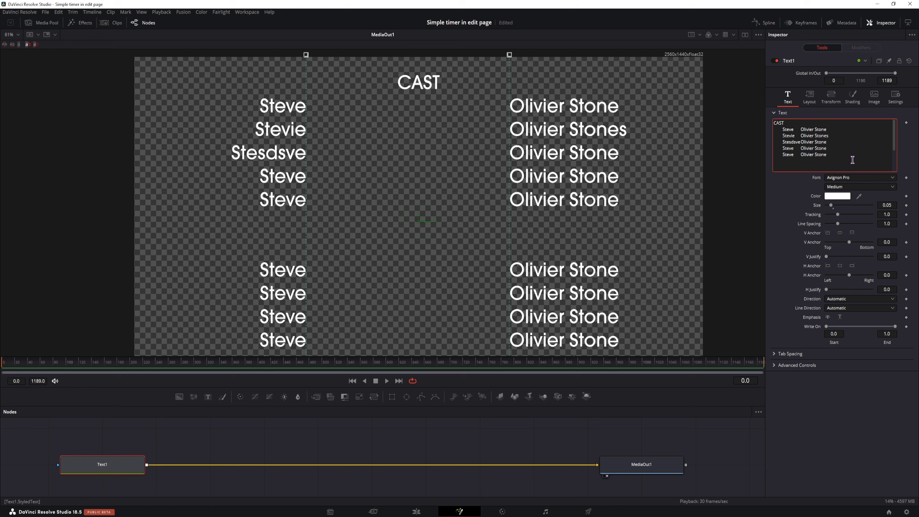
type("sdasd")
key("Down")
type("sdsd")
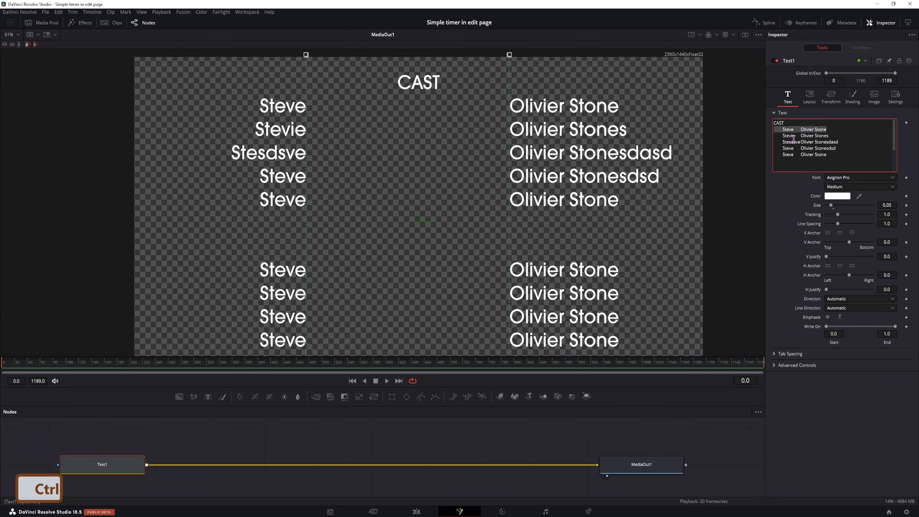
Step: Copy the first credit line with its tabs and paste it at the end of each of the five credit lines under CAST
key("ctrl+c")
left_click(832, 130)
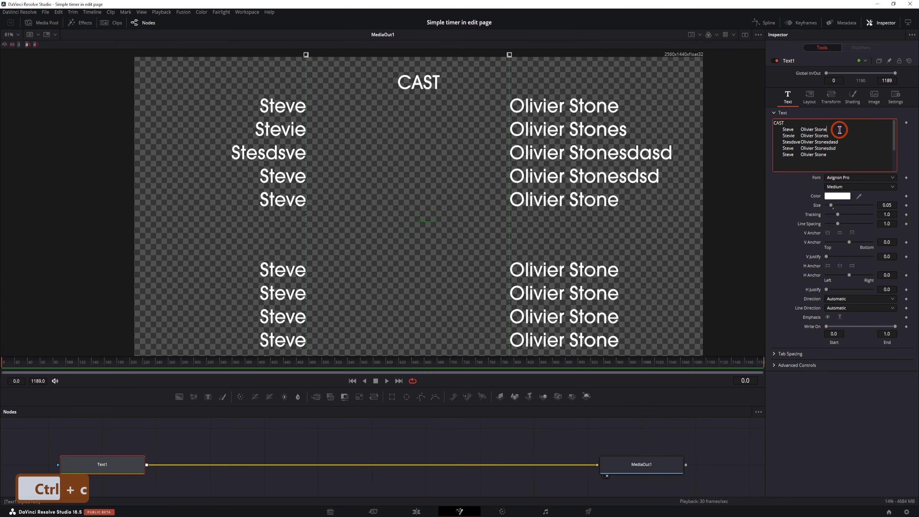
key("ctrl+v")
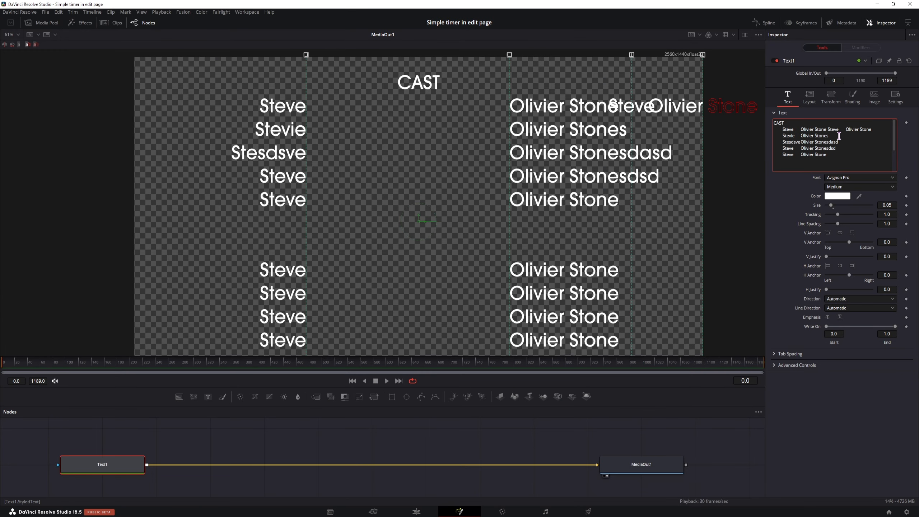
left_click(839, 135)
key("ctrl+v")
left_click(848, 142)
key("ctrl+v")
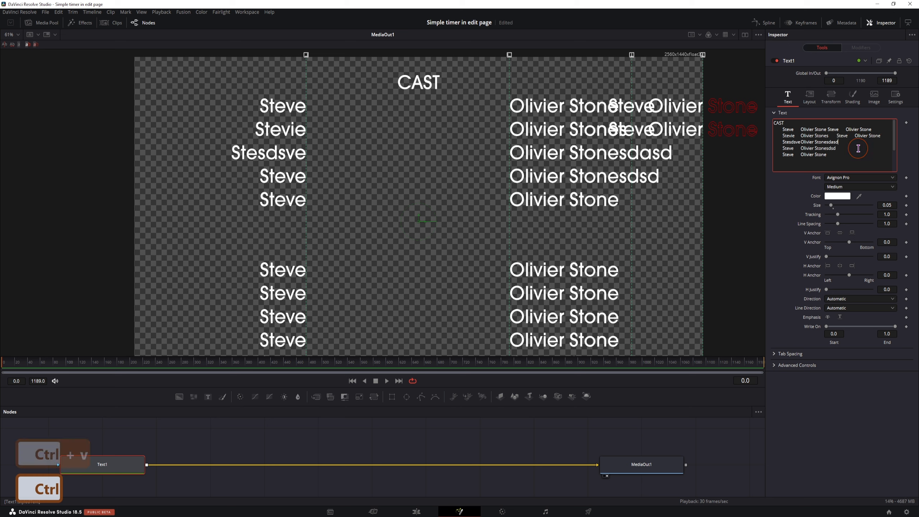
left_click(839, 149)
key("ctrl+v")
left_click(839, 155)
key("ctrl+v")
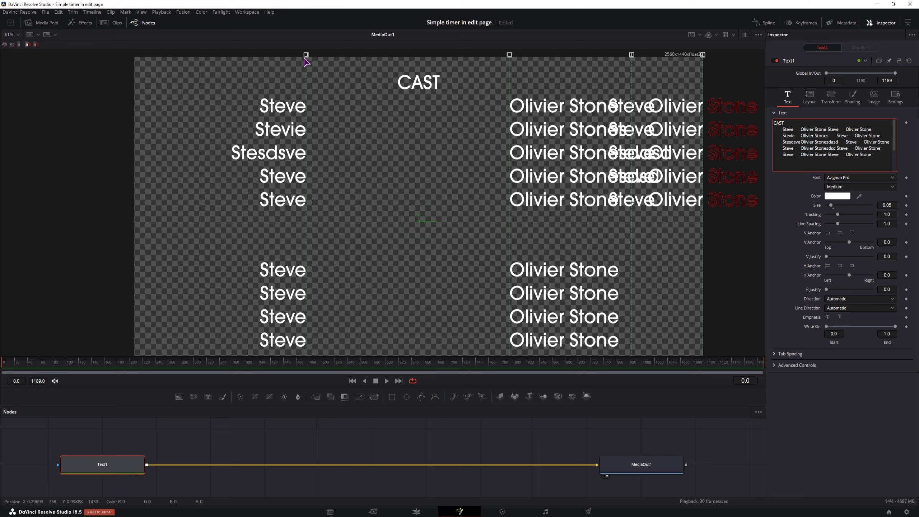
Step: Place the four tab stops at about 0.16, 0.20, 0.67 and 0.71 of the frame width, aligned right, left, right and left
left_click_drag(308, 70, 225, 67)
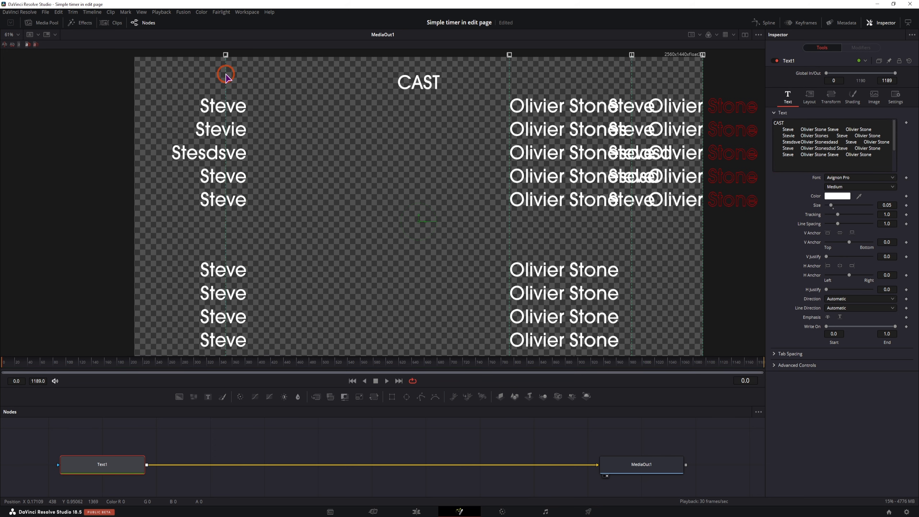
left_click_drag(509, 79, 251, 82)
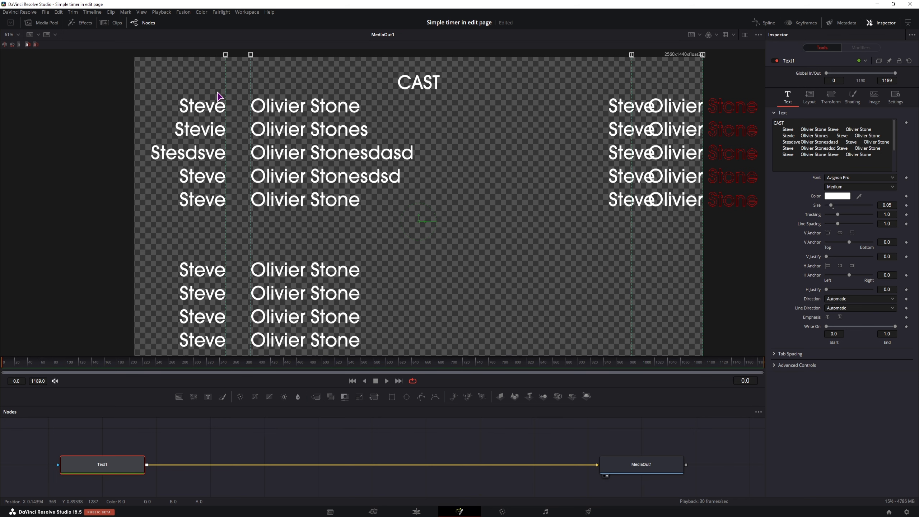
left_click_drag(631, 84, 504, 100)
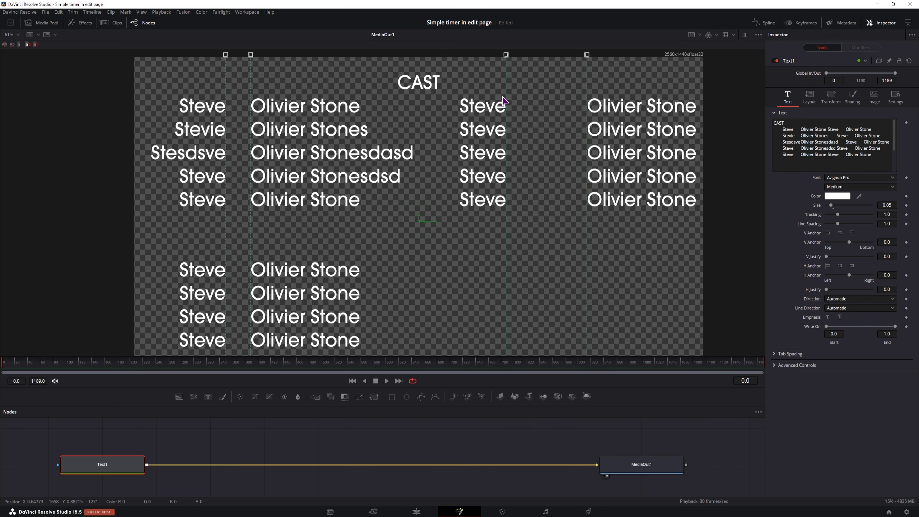
left_click_drag(589, 93, 536, 94)
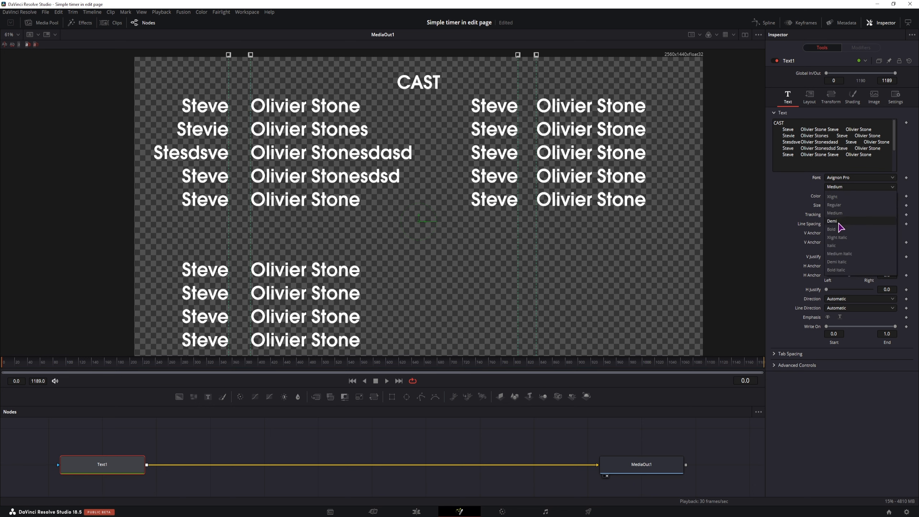
Step: Leave the font style as it is, add a Character Level Styling modifier to the text, and open the modifier's settings
left_click(779, 190)
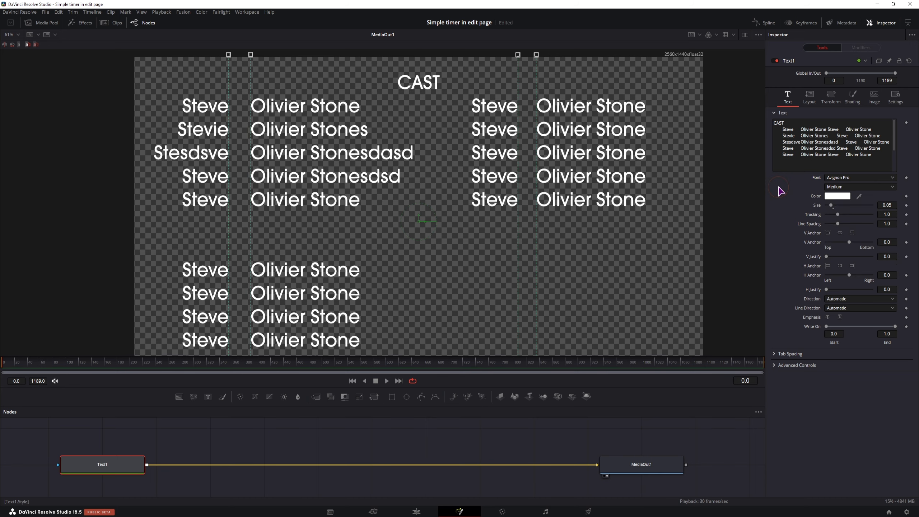
right_click(799, 152)
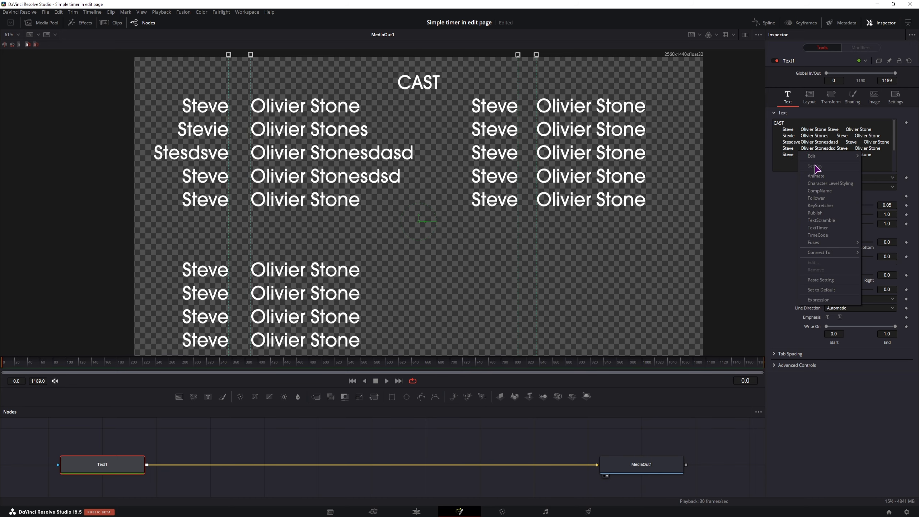
left_click(830, 183)
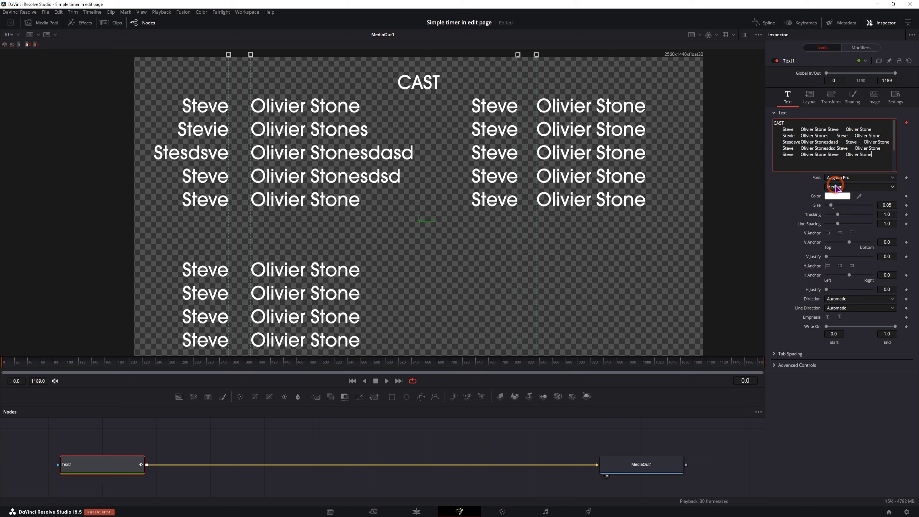
left_click(859, 49)
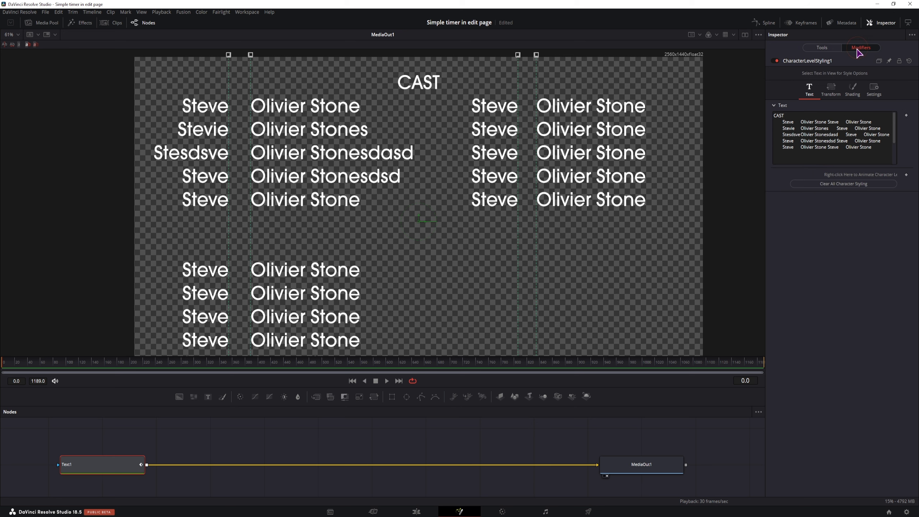
Step: Reselect the Text1 node, try box-selecting the rightmost names in the viewer, and set the whole text's font style to Regular
left_click(116, 470)
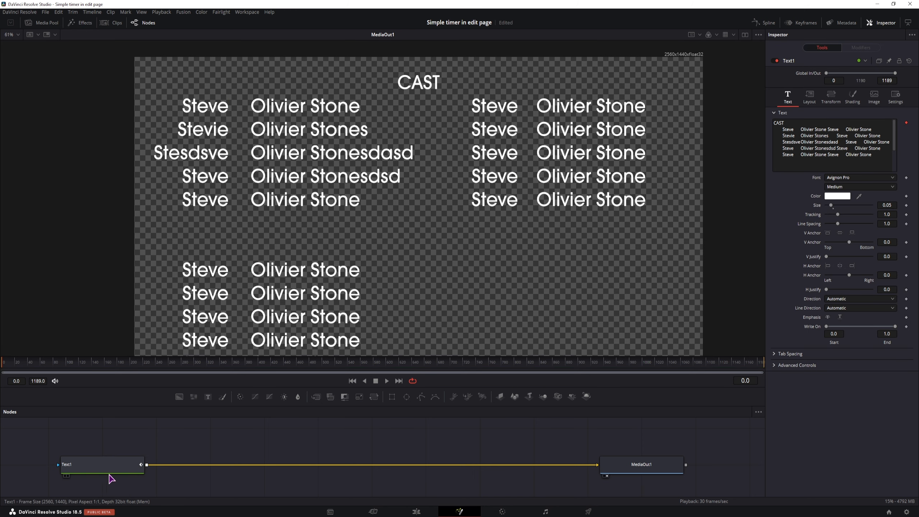
left_click_drag(669, 258, 461, 76)
left_click_drag(652, 244, 474, 76)
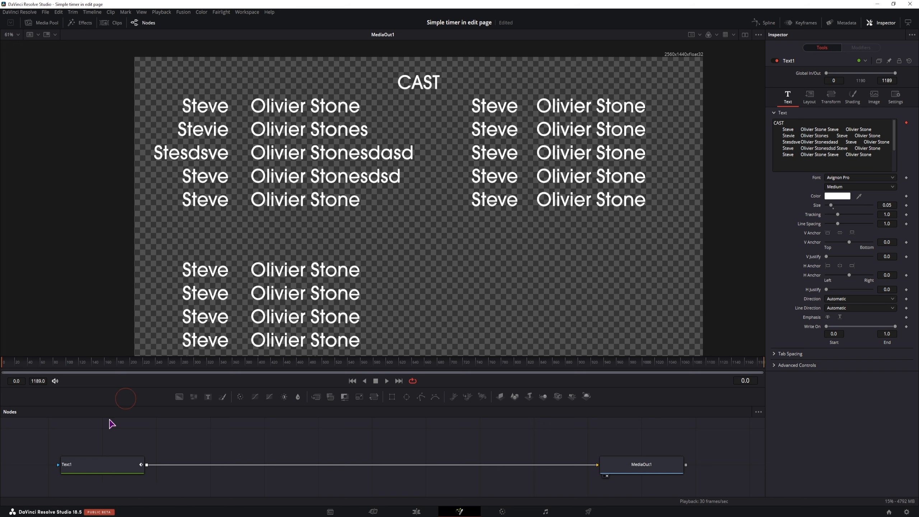
left_click(100, 472)
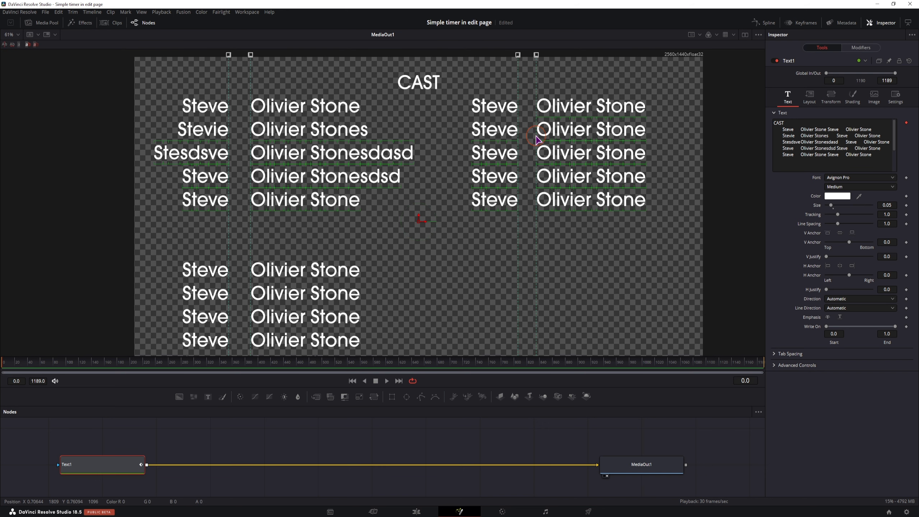
left_click_drag(660, 234, 538, 200)
left_click_drag(656, 236, 548, 89)
key("ctrl+z")
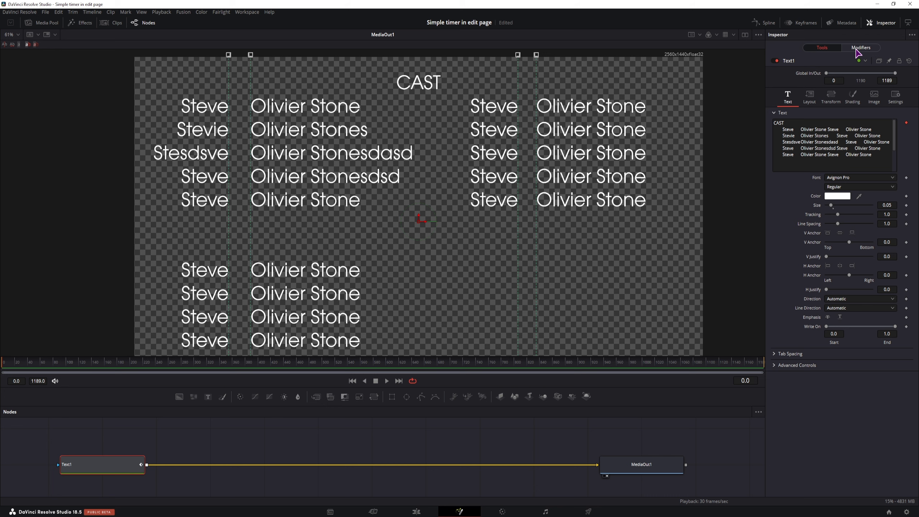
Step: Using the CharacterLevelStyling1 modifier, give the rightmost names on the fifth, fourth and third credit lines a heavier font style
left_click(857, 53)
left_click(836, 167)
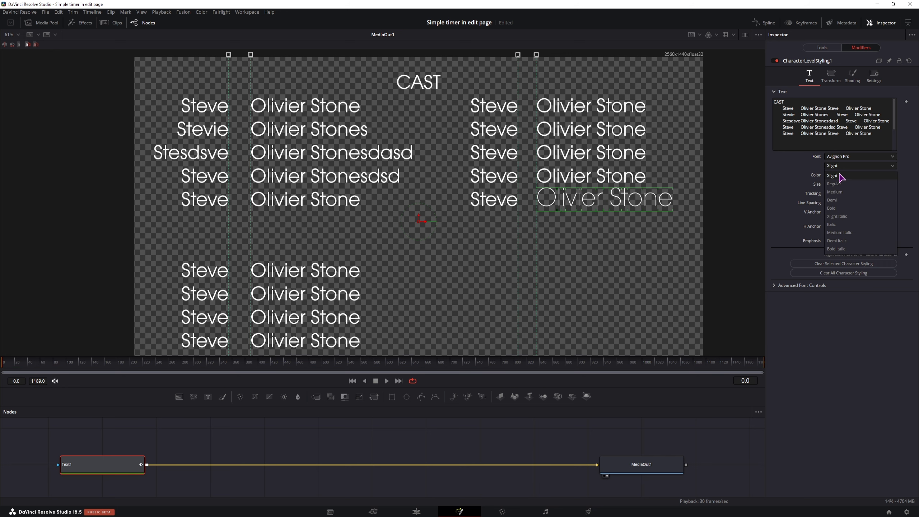
left_click(858, 141)
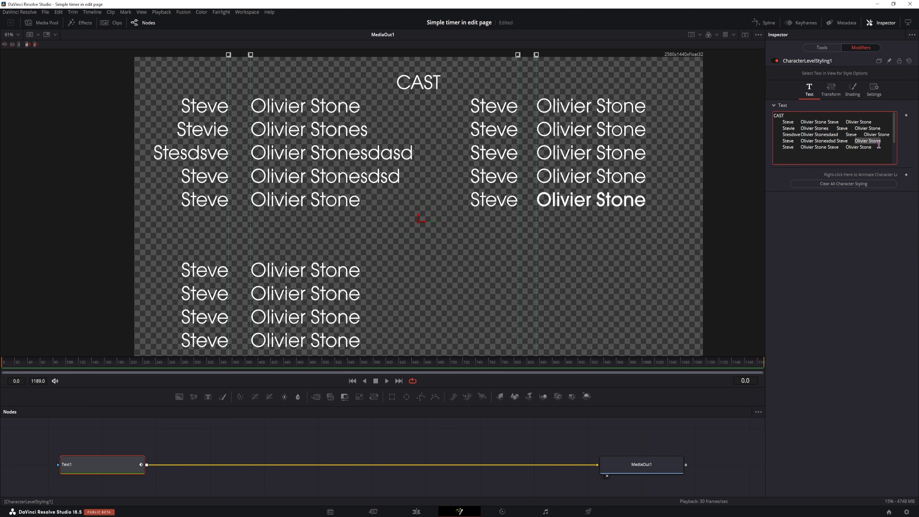
left_click_drag(652, 176, 544, 177)
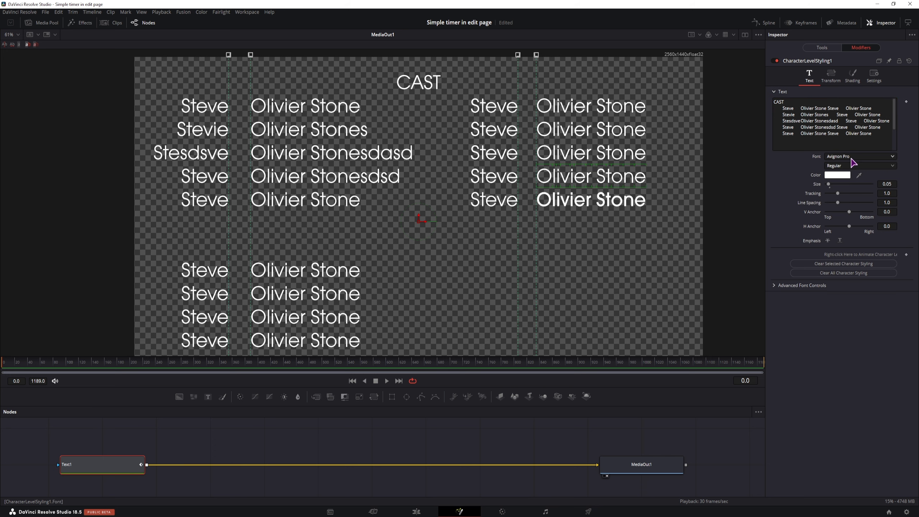
left_click(861, 165)
left_click(828, 148)
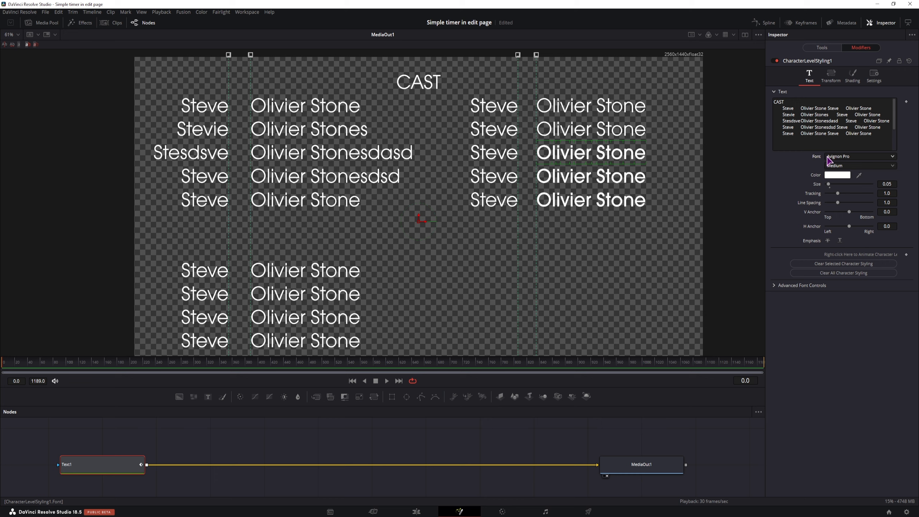
left_click(839, 157)
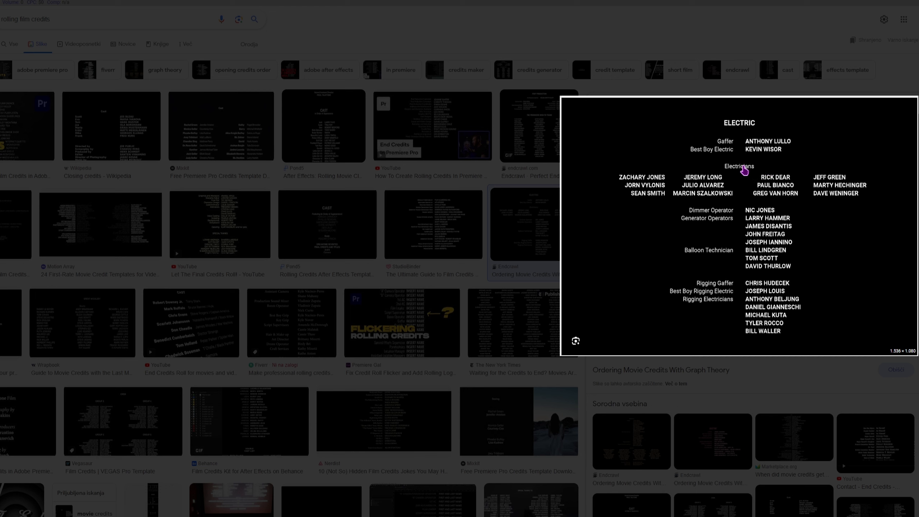
Step: Switch to Rolling Film Credits.txt in Notepad++ and examine how the title and the Musicians, Cast and Assistants headings are indented
key("alt+Tab")
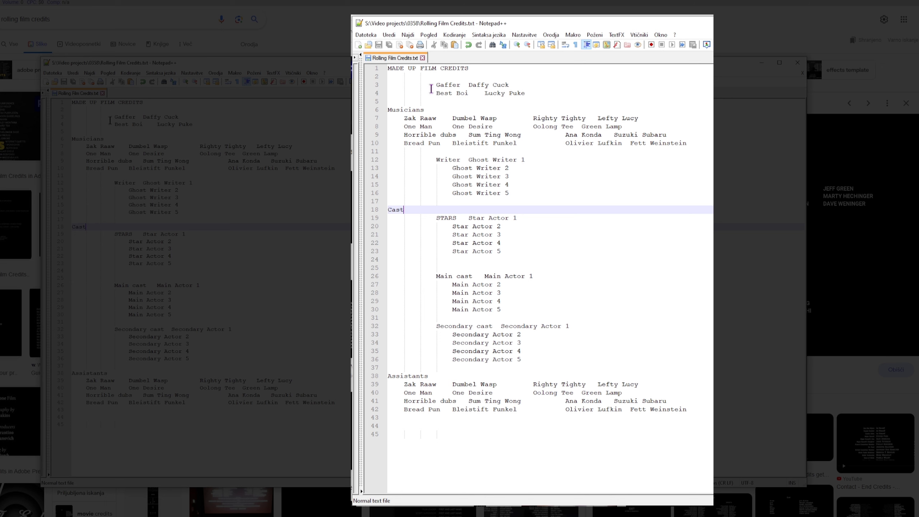
left_click(81, 117)
key("Up")
key("Up")
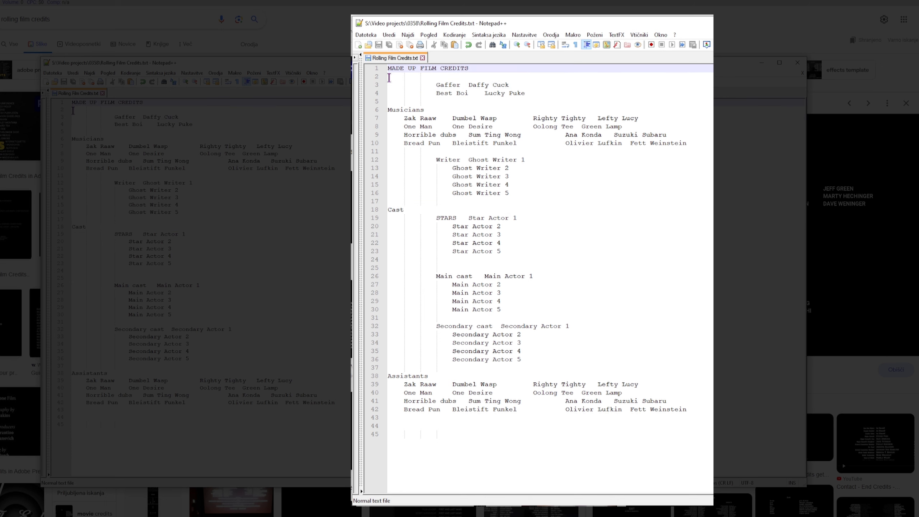
left_click(73, 138)
left_click(72, 226)
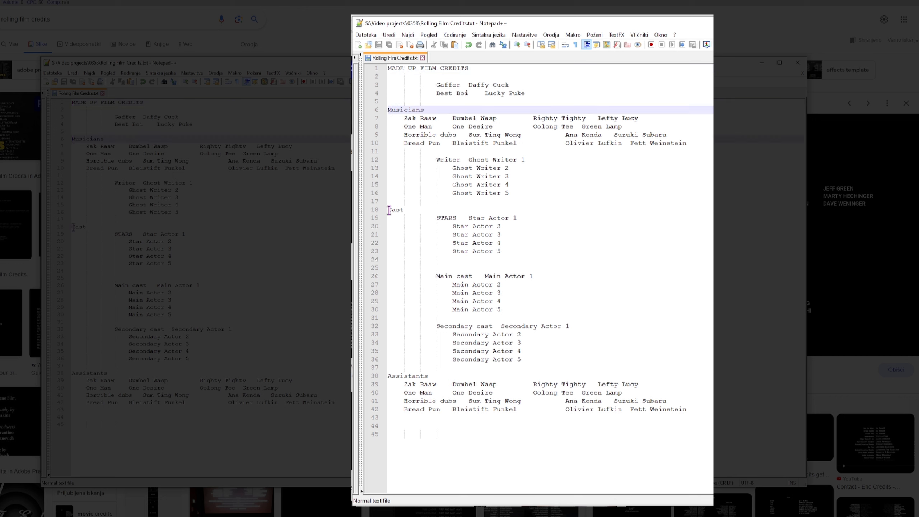
left_click(73, 375)
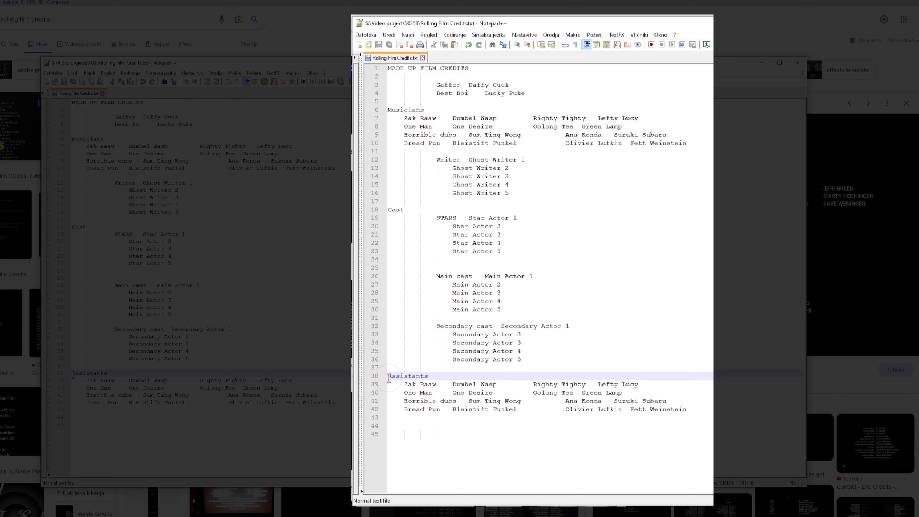
Step: Highlight the tabs before and between the entries in the Gaffer line and the first Musicians line to examine the column spacing
left_click_drag(72, 117, 90, 117)
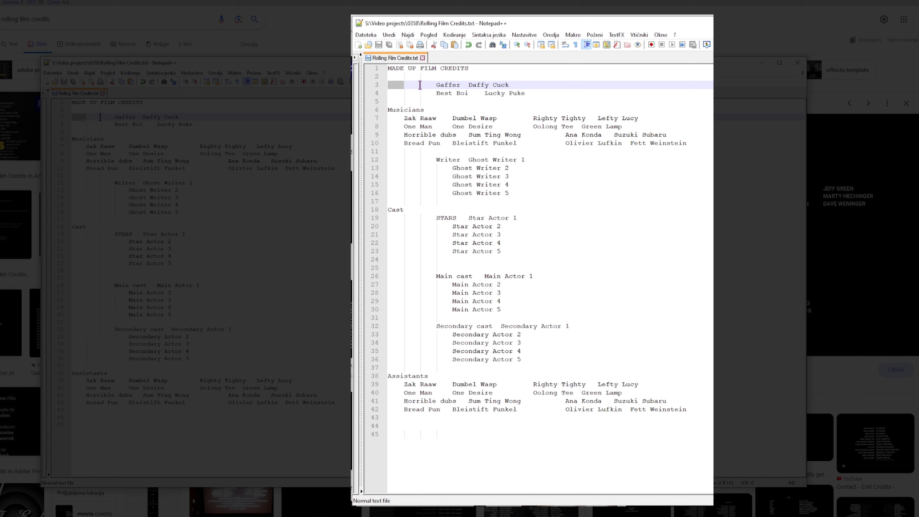
left_click(101, 116)
left_click(142, 117)
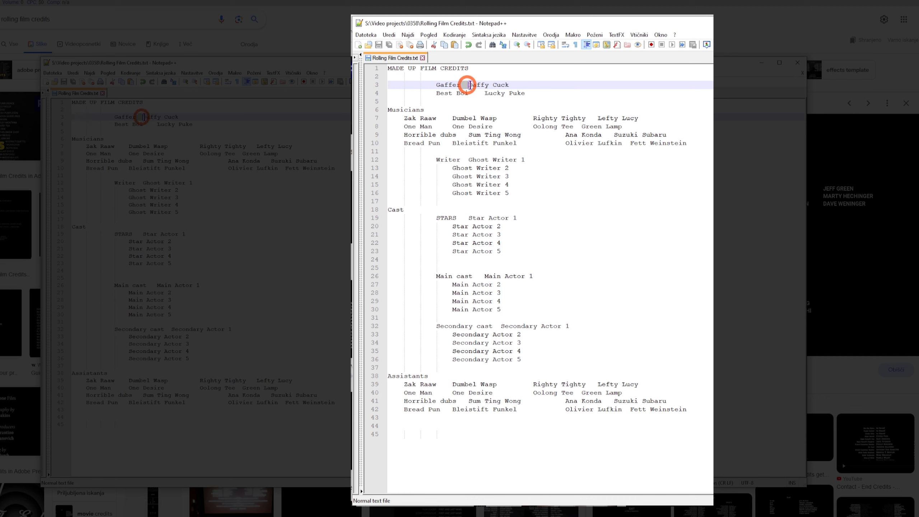
key("shift+Left")
left_click_drag(73, 146, 85, 146)
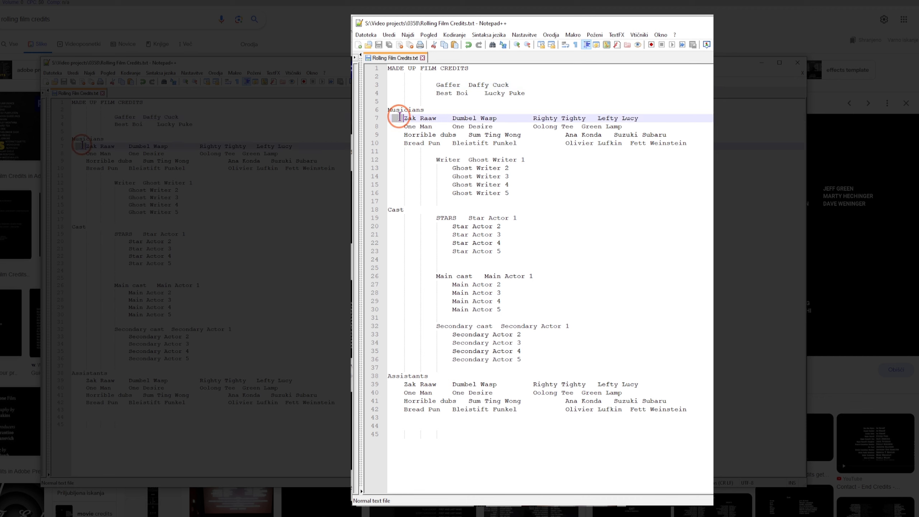
left_click_drag(436, 119, 527, 118)
left_click(497, 119)
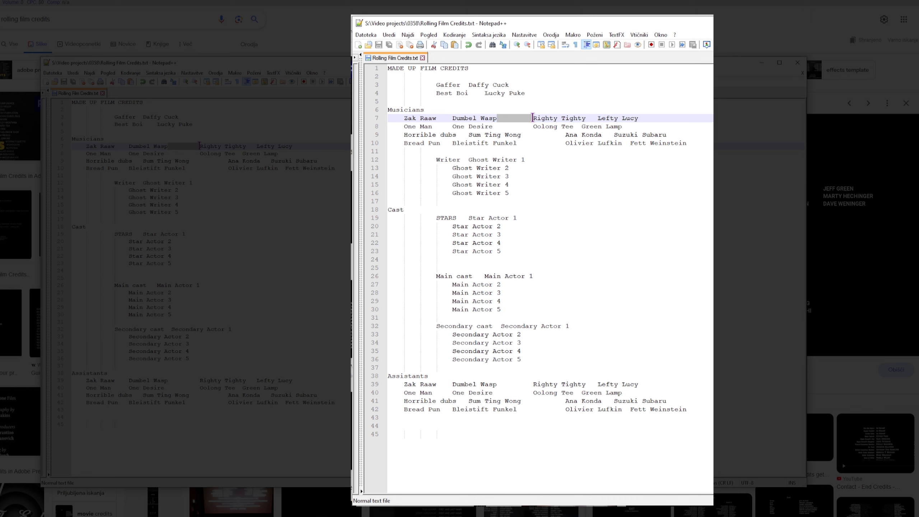
Step: Examine the tab spacing in the first Musicians line, the Writer and STARS entries and the Assistants block by highlighting it
left_click_drag(586, 118, 598, 120)
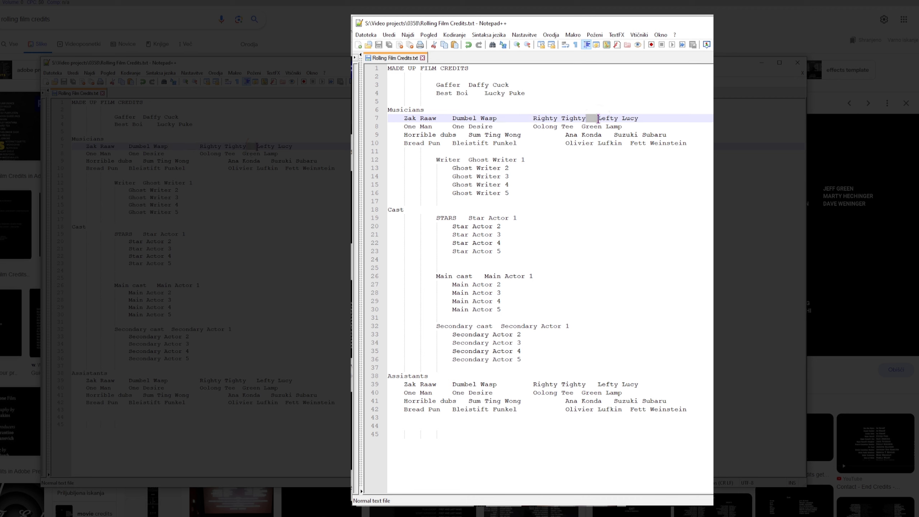
left_click(434, 169)
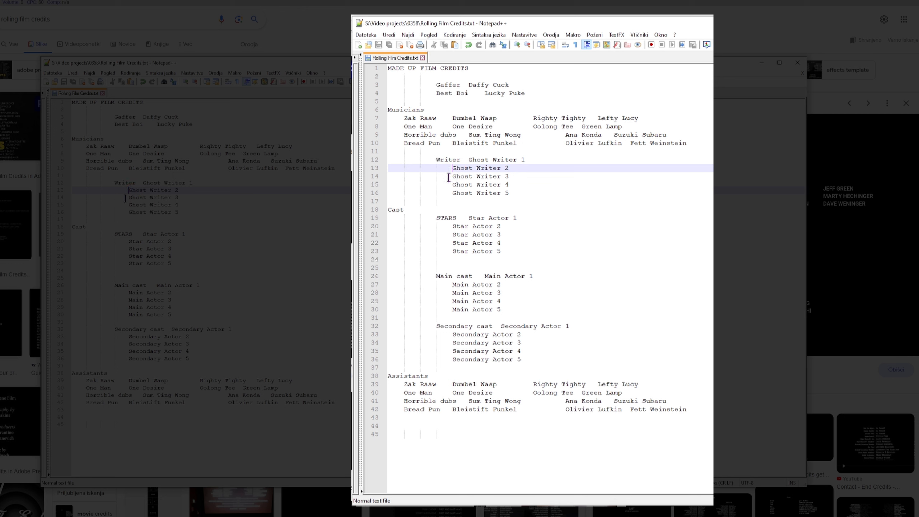
double_click(388, 219)
double_click(467, 218)
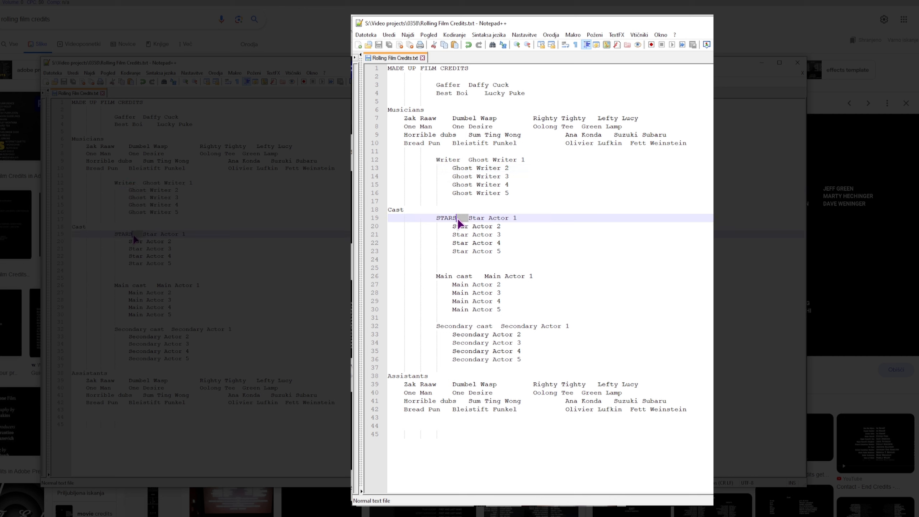
double_click(389, 226)
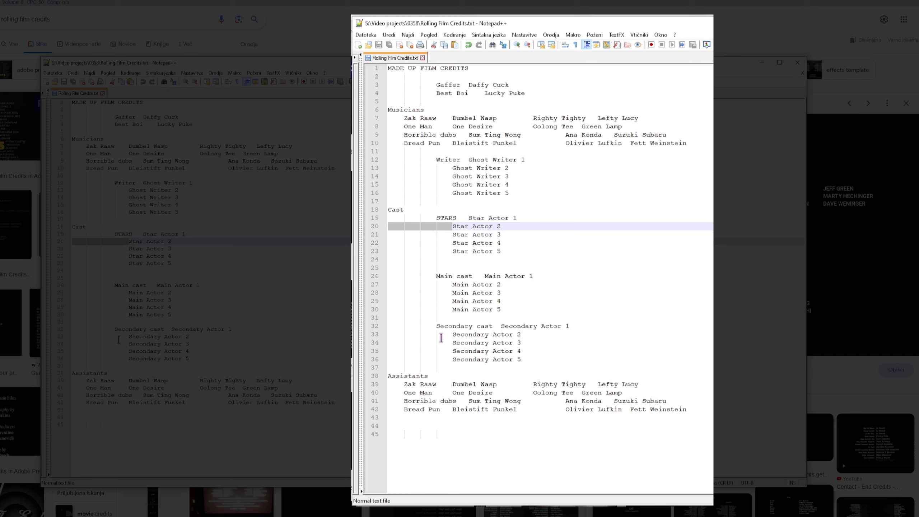
left_click_drag(387, 376, 696, 409)
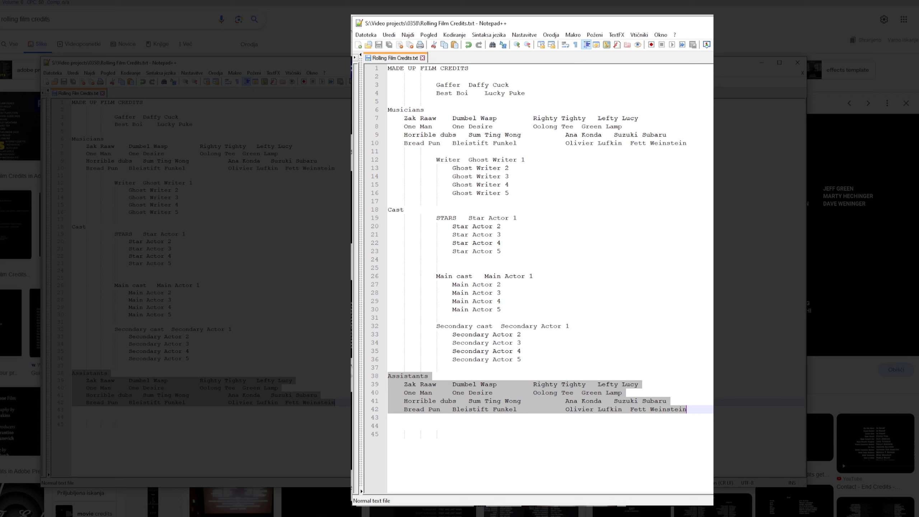
Step: Copy the whole credits text into a new Text+ node in Fusion and connect that node to MediaOut1
left_click_drag(709, 408, 366, 69)
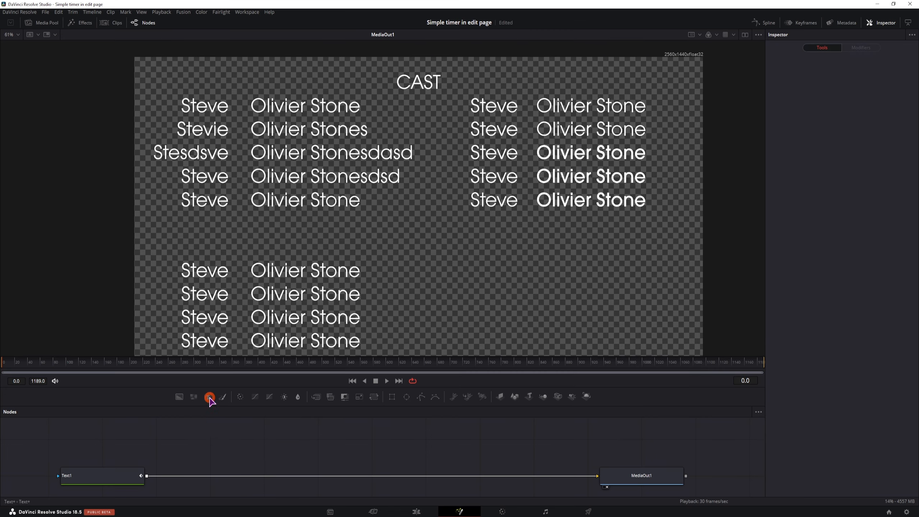
left_click_drag(208, 396, 244, 424)
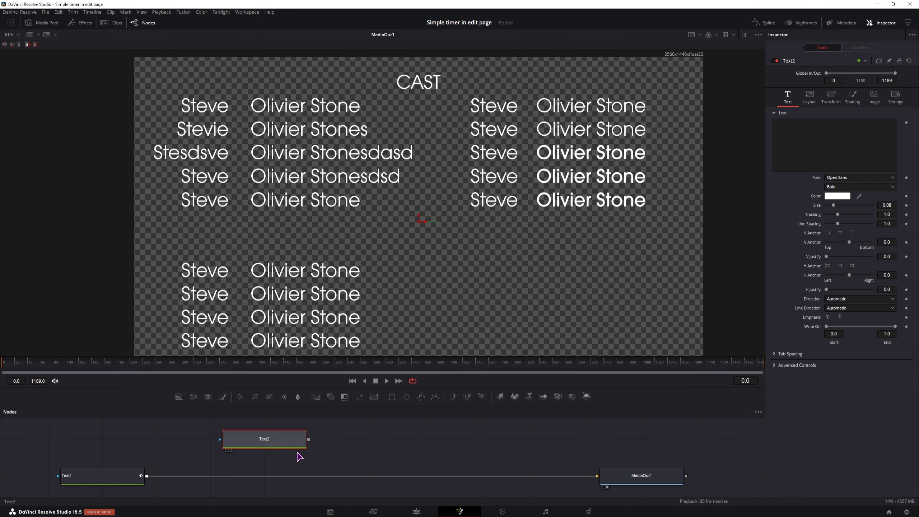
left_click_drag(309, 439, 597, 476)
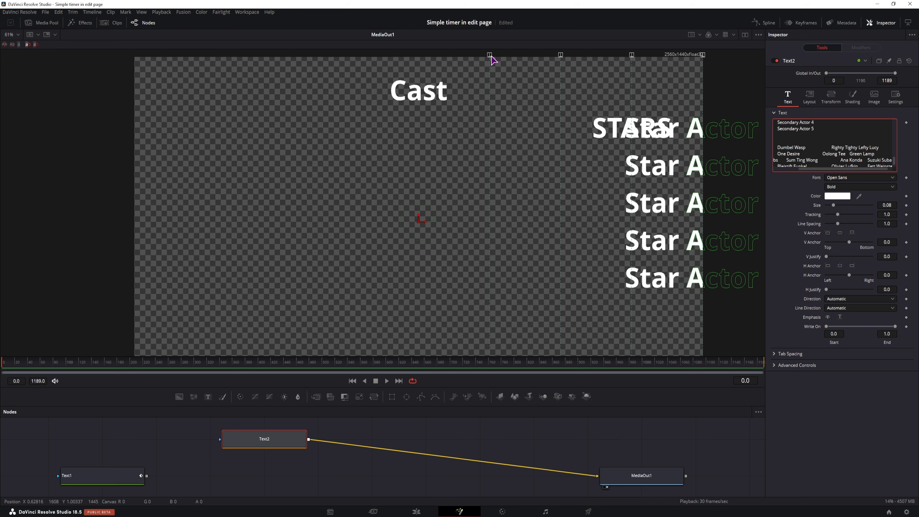
Step: Move Text2's first tab stop near the frame's left edge and set its text to size 0.04 with the Regular font style
left_click_drag(489, 56, 185, 91)
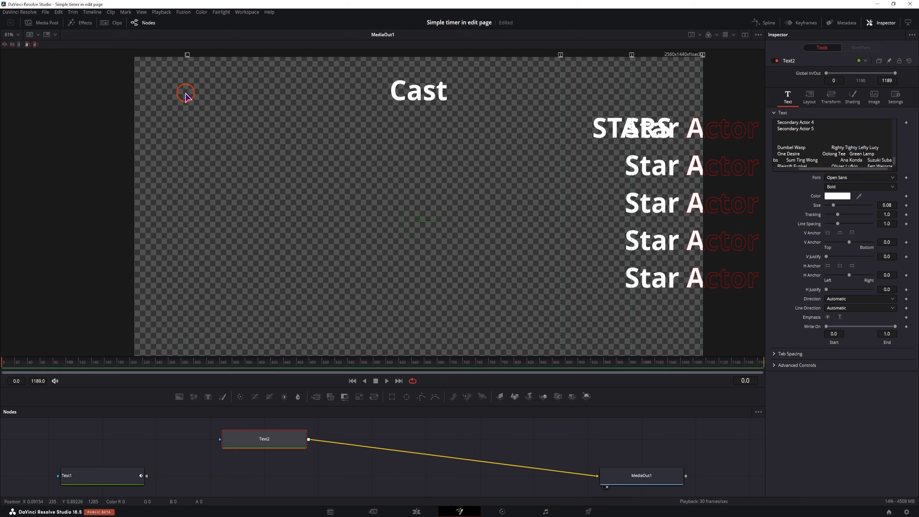
scroll(185, 90, "down", 2)
key("BackSpace")
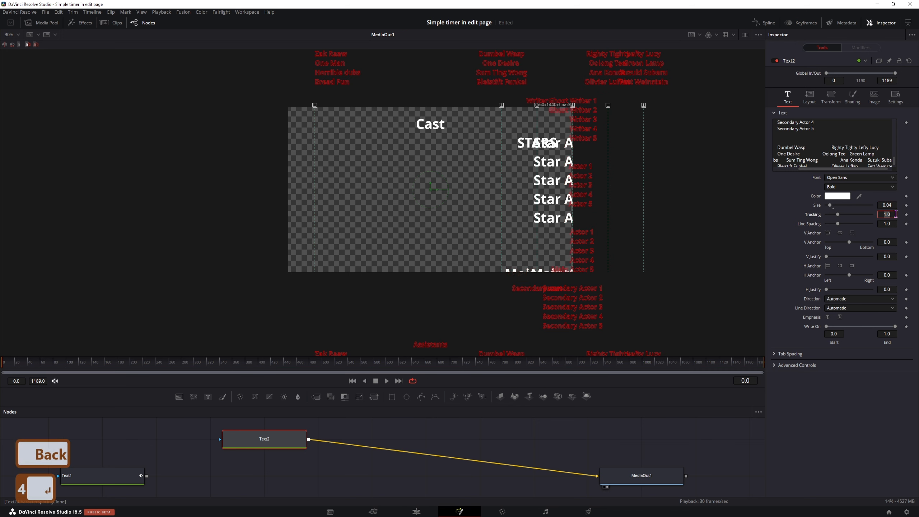
type("4")
key("Return")
left_click(857, 187)
left_click(843, 255)
Step: Reposition Text2's six tab stops so the single entries flank the centre and the Musicians and Assistants names form four separate columns within the frame
scroll(383, 164, "down", 3, "ctrl")
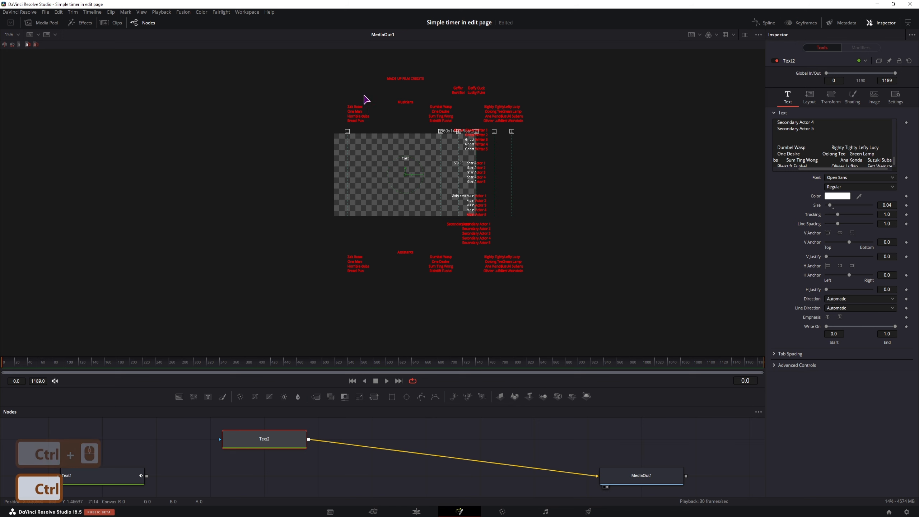
scroll(381, 96, "up", 2, "ctrl")
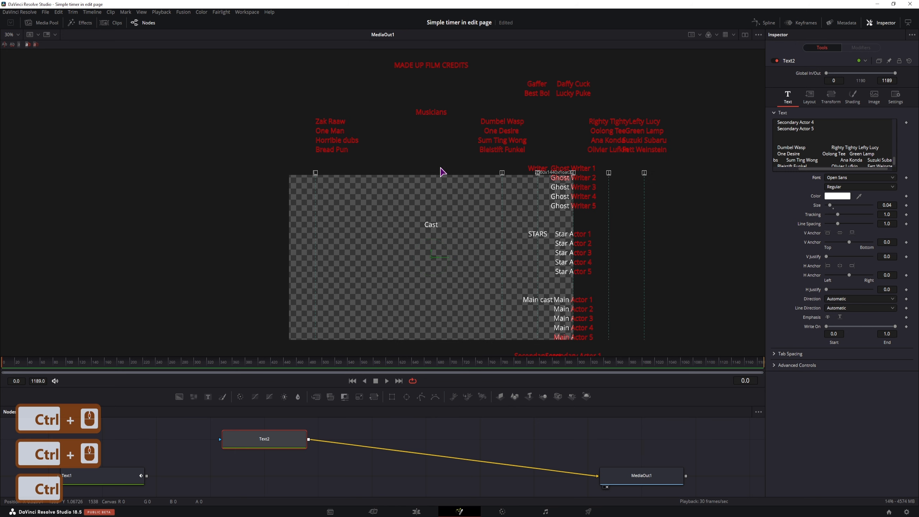
left_click_drag(318, 185, 392, 198)
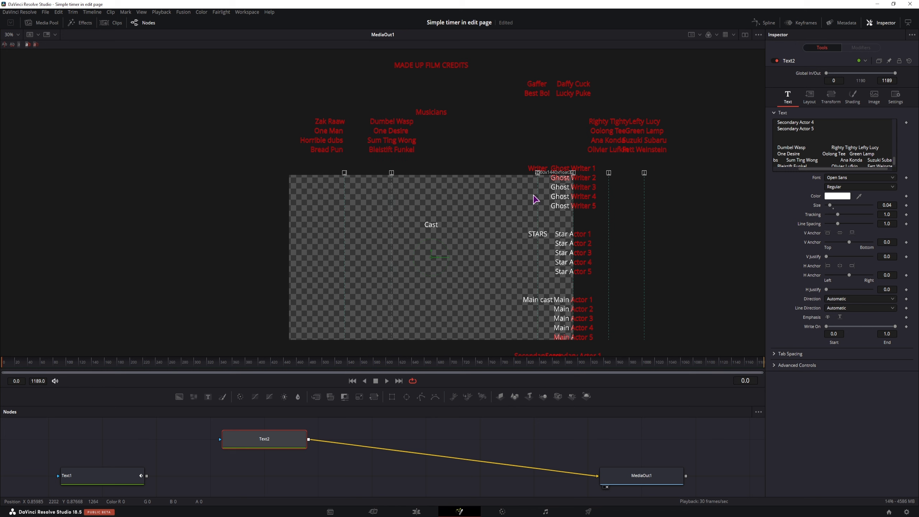
left_click_drag(538, 197, 424, 195)
left_click_drag(571, 217, 463, 222)
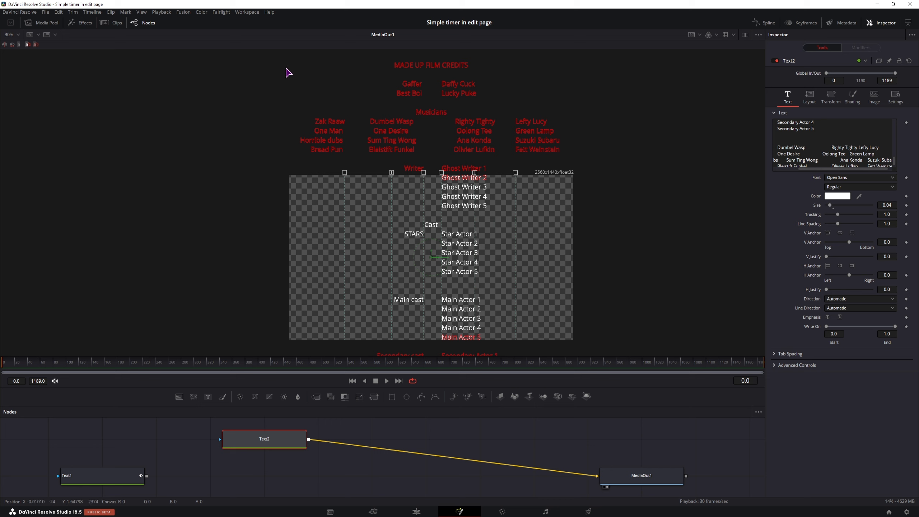
left_click_drag(288, 72, 600, 174)
left_click_drag(602, 308, 610, 221)
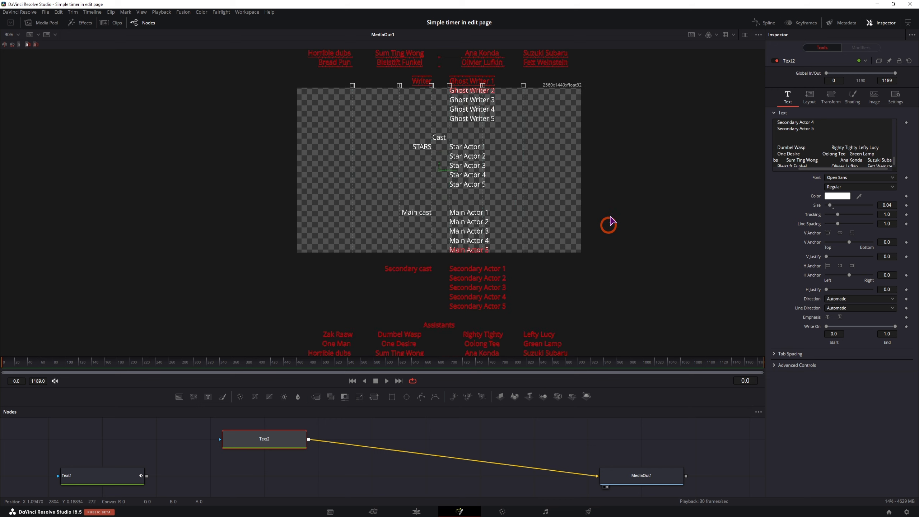
left_click_drag(281, 233, 673, 351)
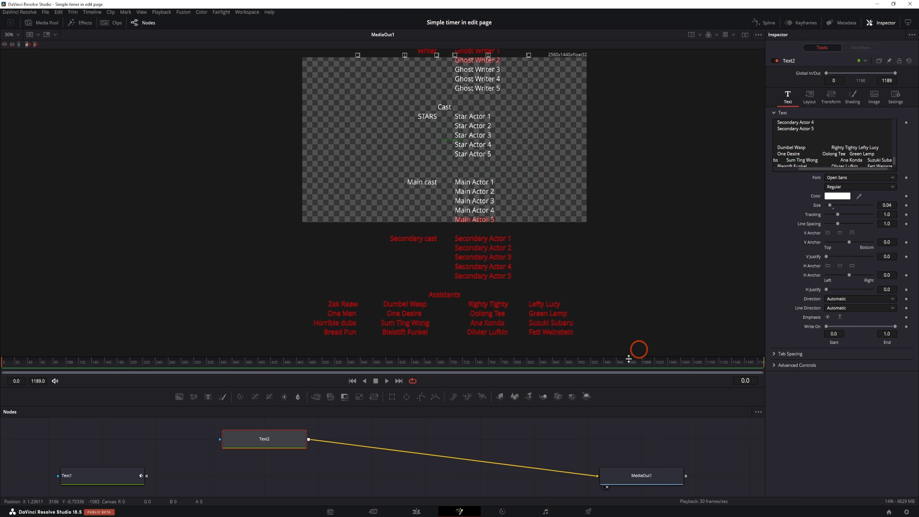
Step: Insert a Transform node between Text2 and MediaOut1 and keyframe its Center Y at -1.243 on frame 0
left_click(473, 435)
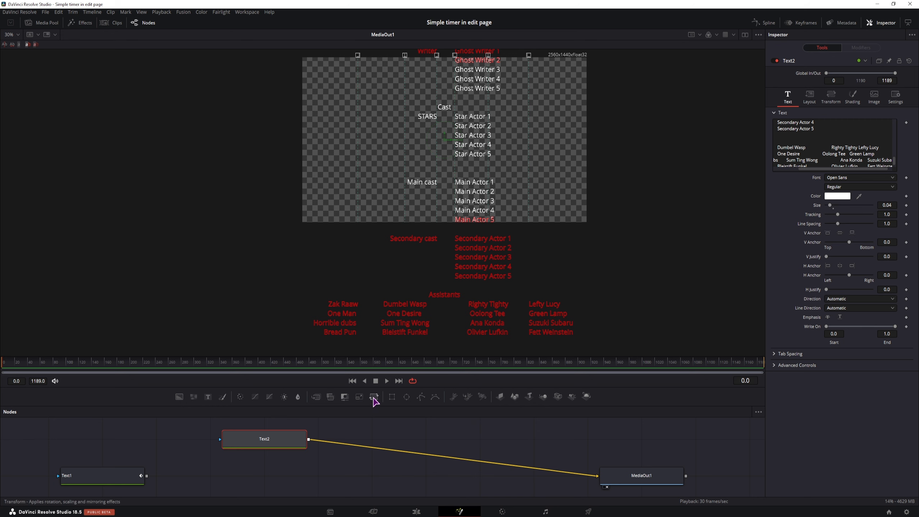
left_click_drag(374, 396, 440, 457)
left_click(430, 443)
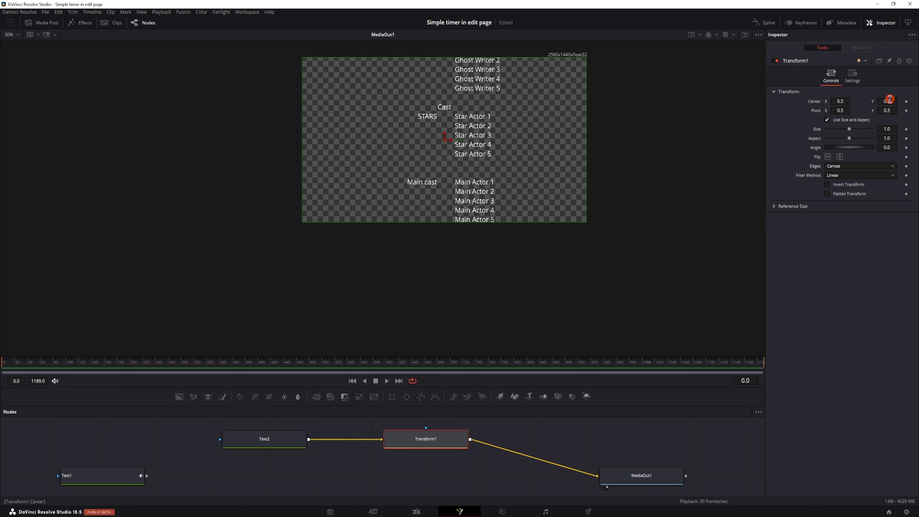
left_click_drag(890, 99, 282, 101)
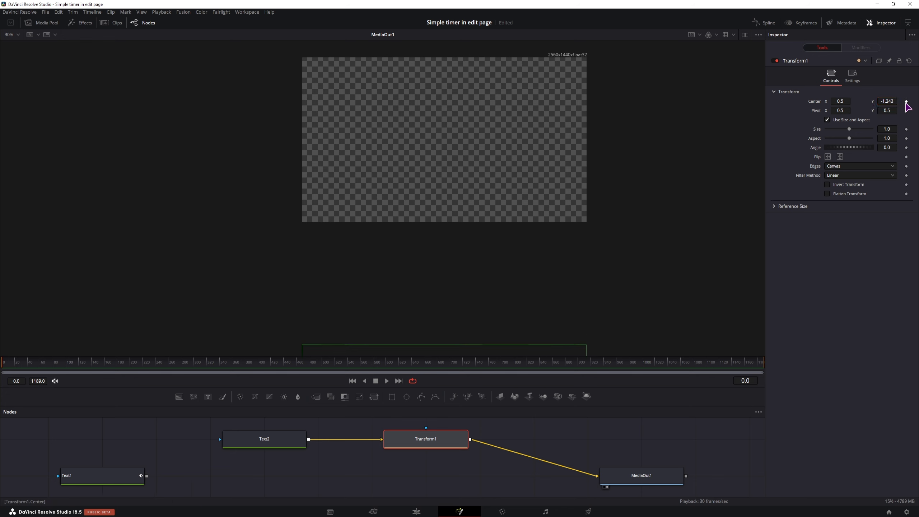
left_click(906, 102)
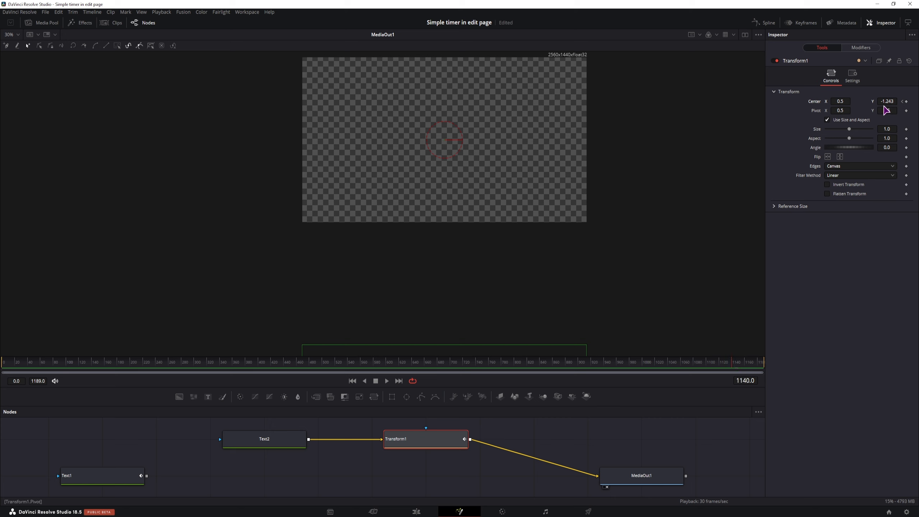
Step: At frame 1140, raise the Transform's Center Y until the credits have scrolled out above the frame, and play back the roll
left_click_drag(886, 102, 918, 102)
left_click(335, 478)
key("space")
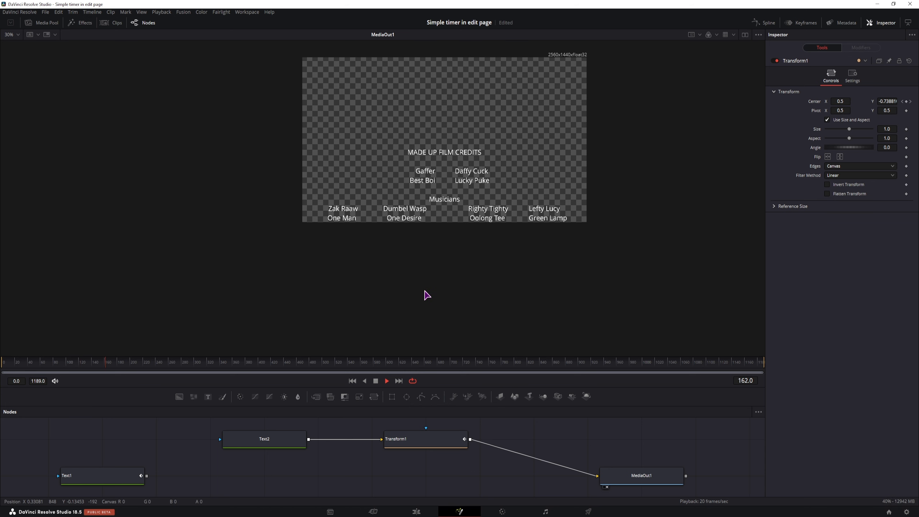
left_click(271, 442)
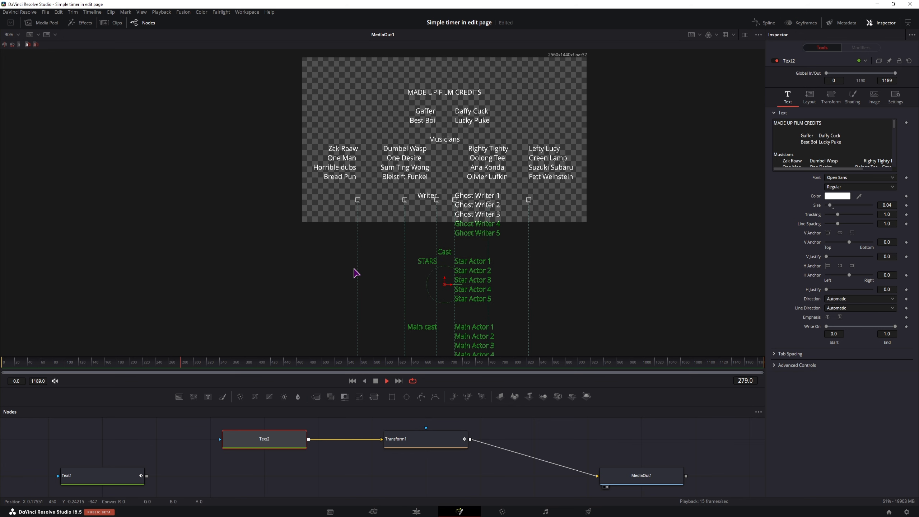
key("space")
Step: At frame 1012, add Jackall Digital Transparent.png from the media pool, merged over Text2 ahead of the Transform node
left_click_drag(501, 373, 648, 370)
left_click_drag(421, 438, 528, 438)
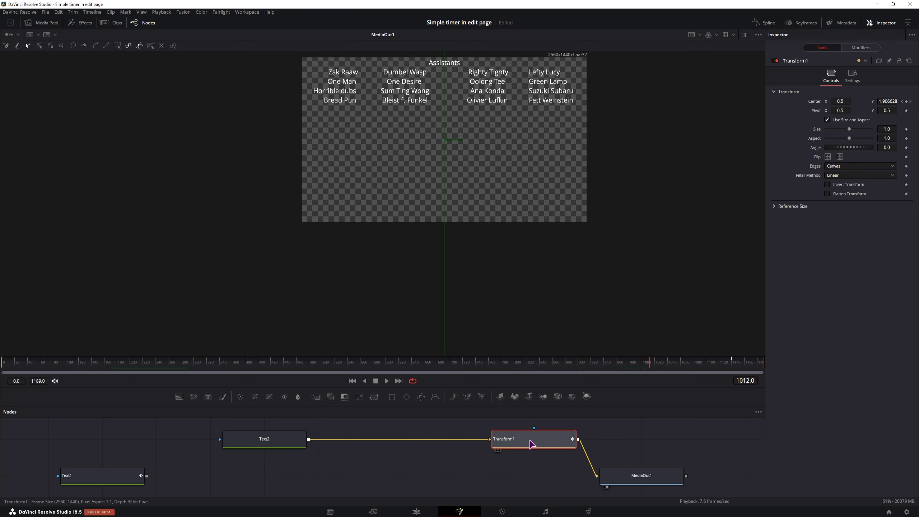
left_click(48, 23)
left_click_drag(81, 90, 309, 437)
left_click(48, 22)
left_click(385, 478)
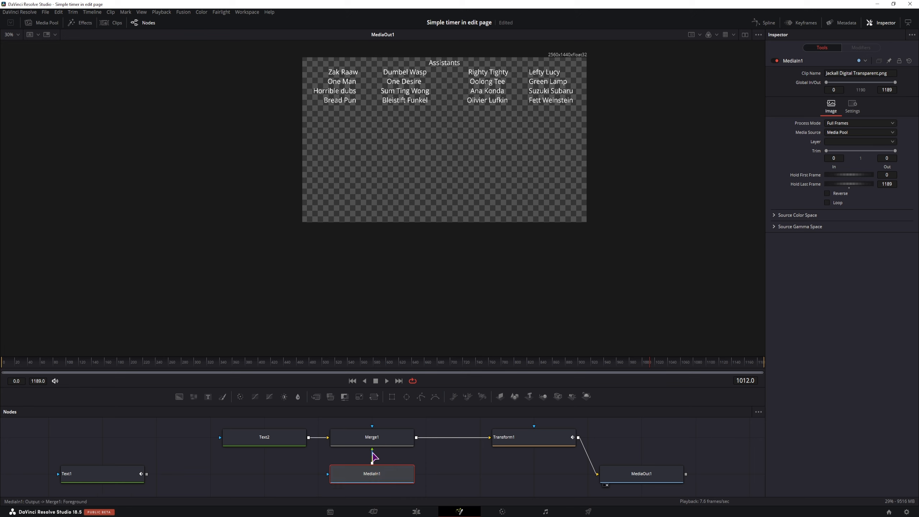
Step: Using Merge1, move the logo below the Assistants names to a Center Y of about -1.048, and reselect the Transform node
left_click(393, 440)
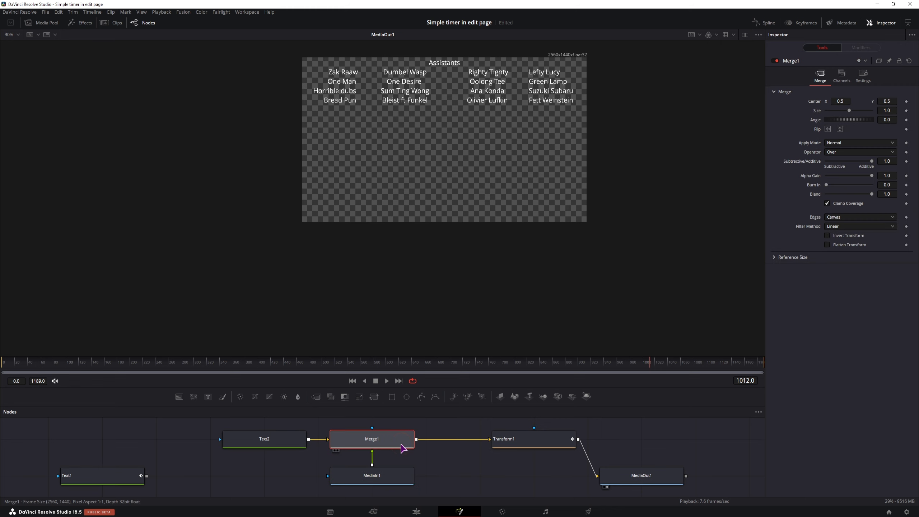
scroll(476, 220, "down", 3, "ctrl")
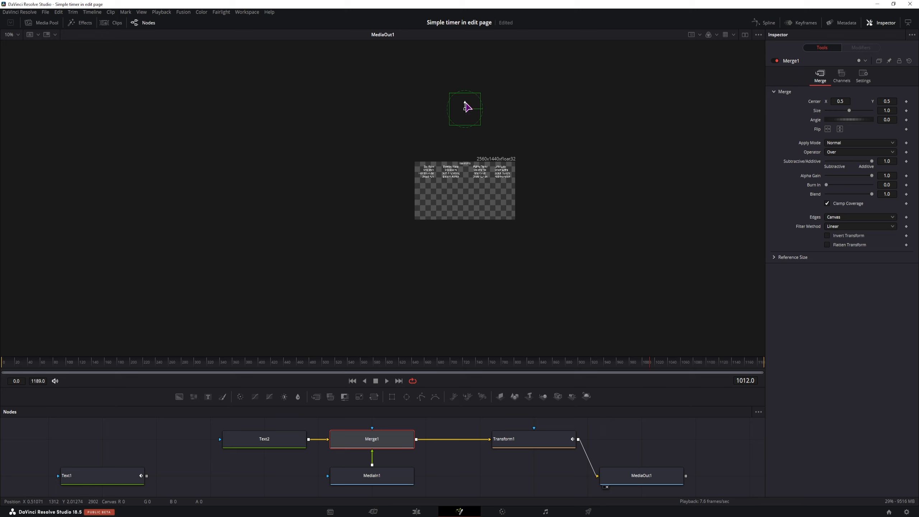
left_click_drag(466, 107, 472, 197)
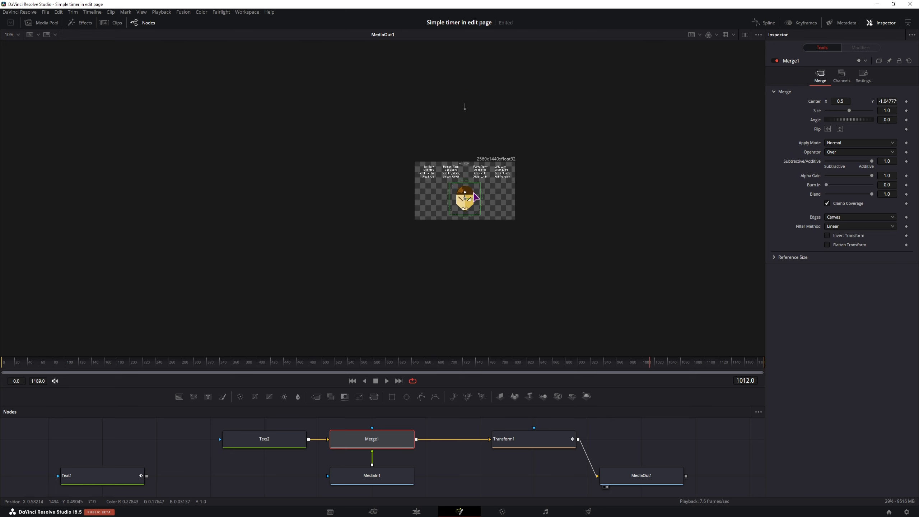
left_click(514, 437)
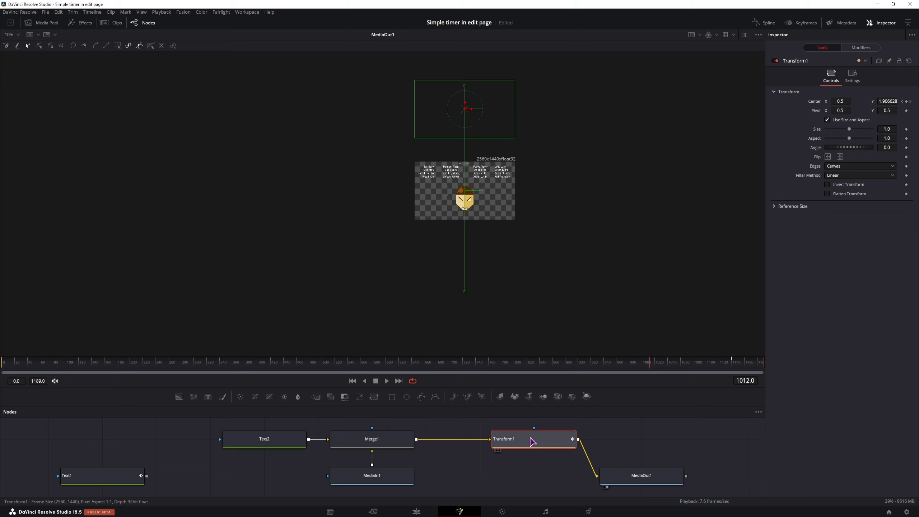